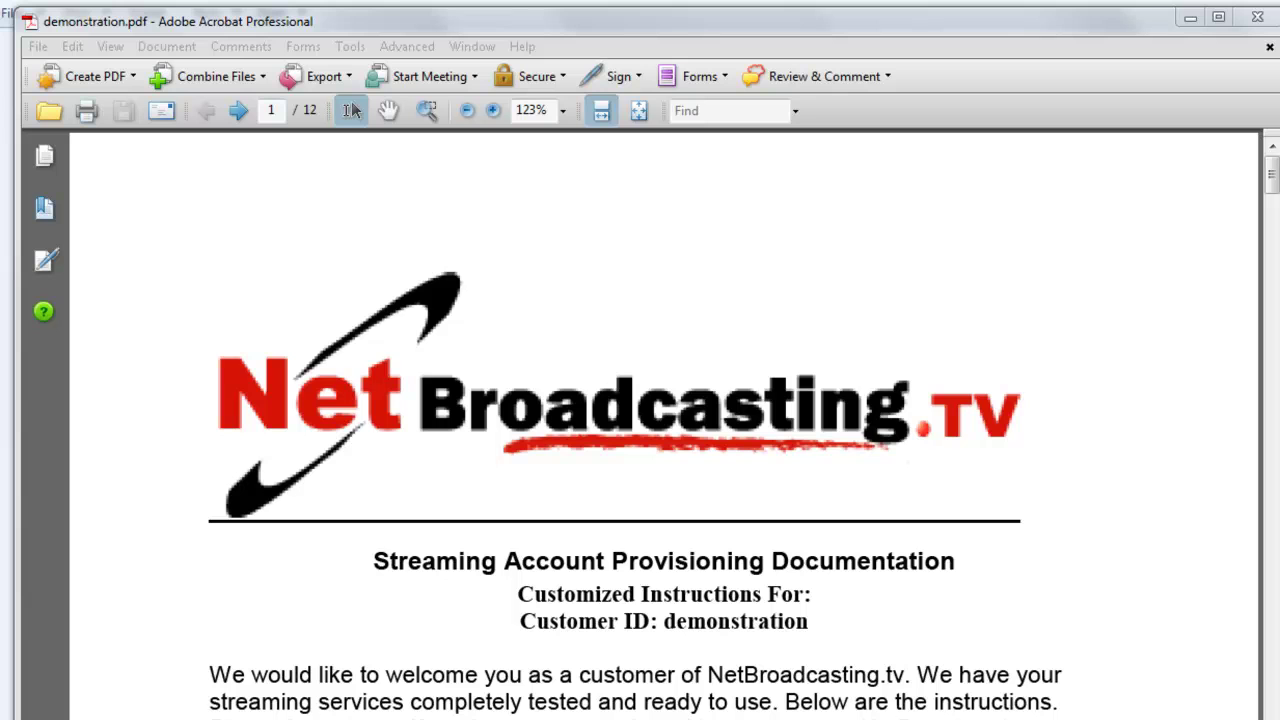
Open the fighterpilot450k.mp4 test stream link on page 6 of the documentation and allow the connection.
click(1273, 178)
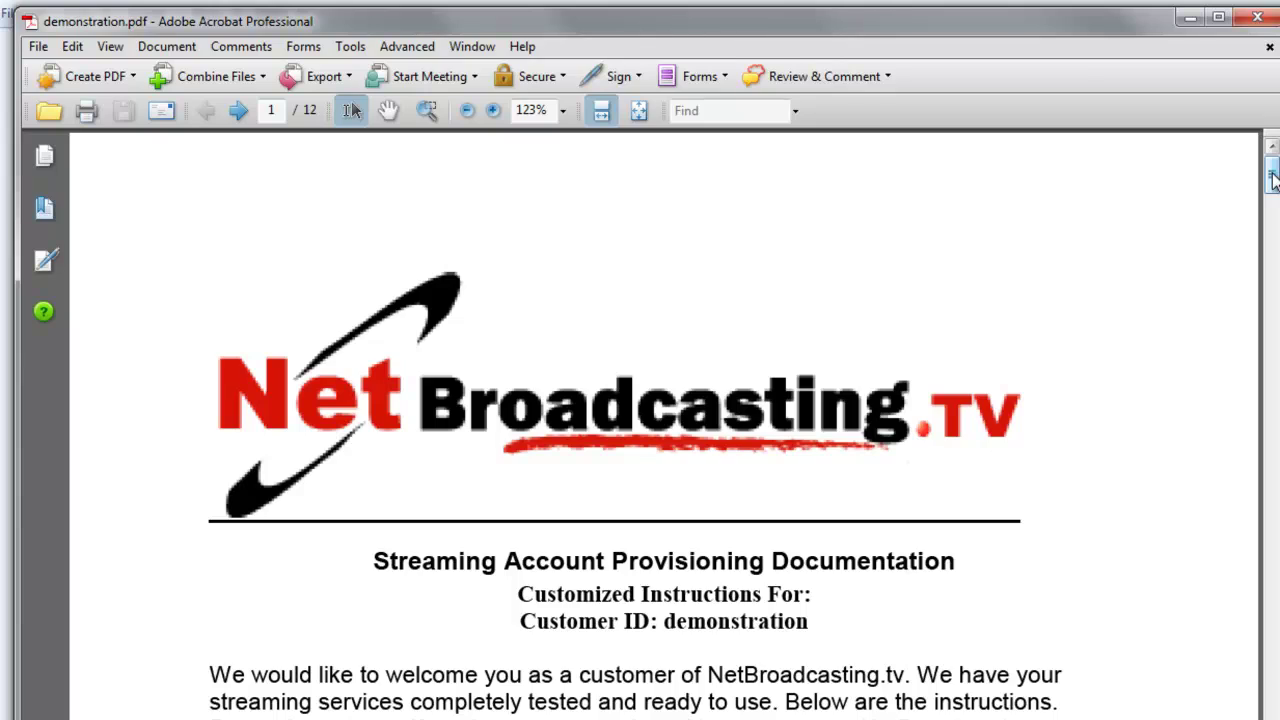
drag(1273, 178, 1273, 388)
scroll(698, 627, down, 20)
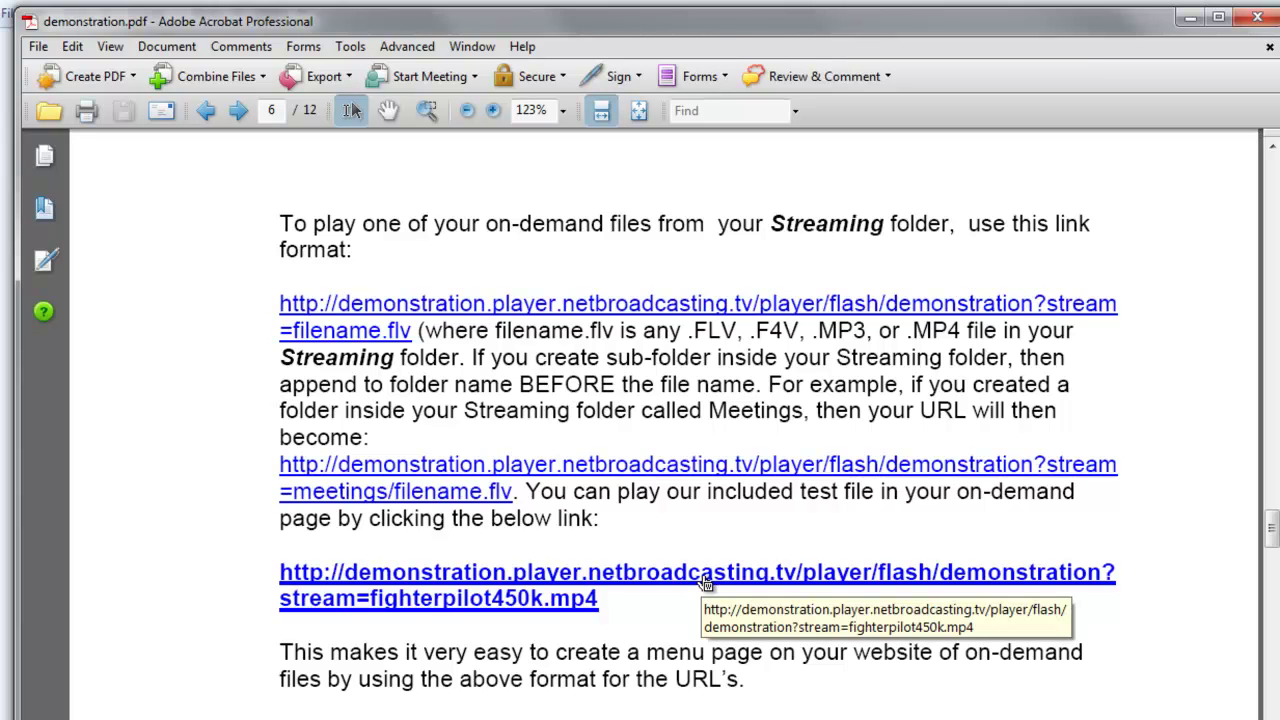
click(705, 580)
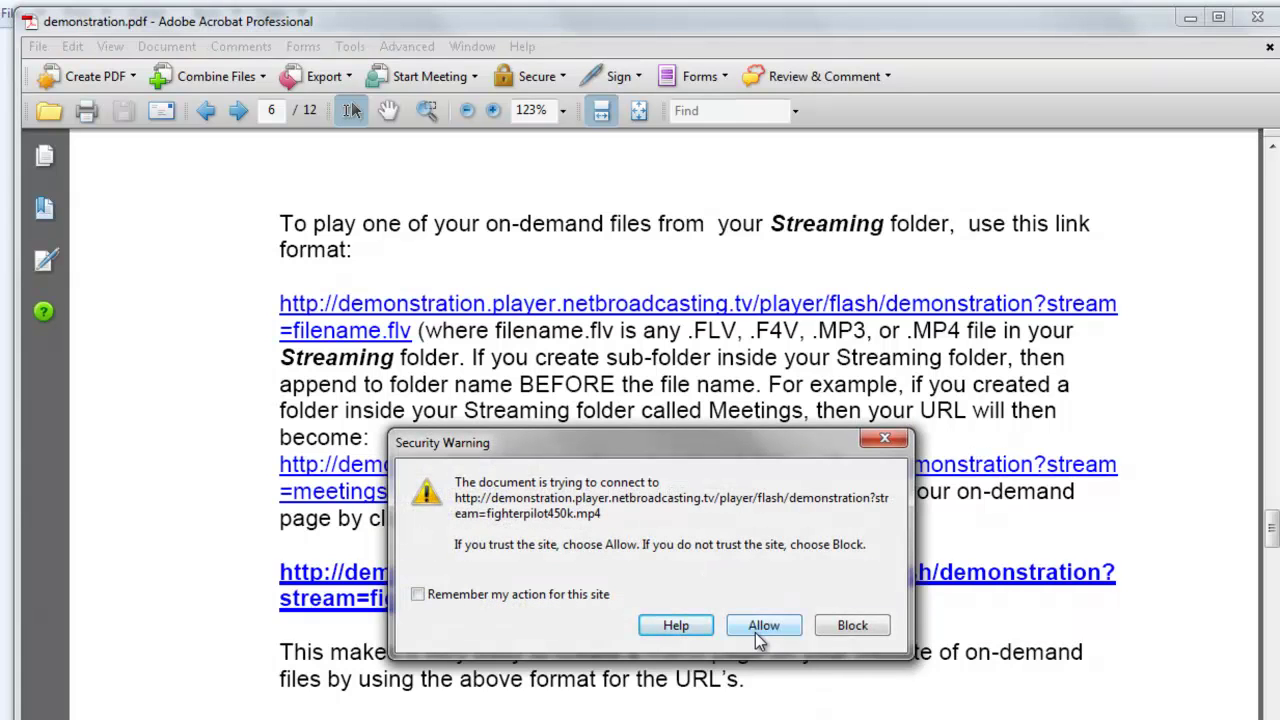
click(760, 630)
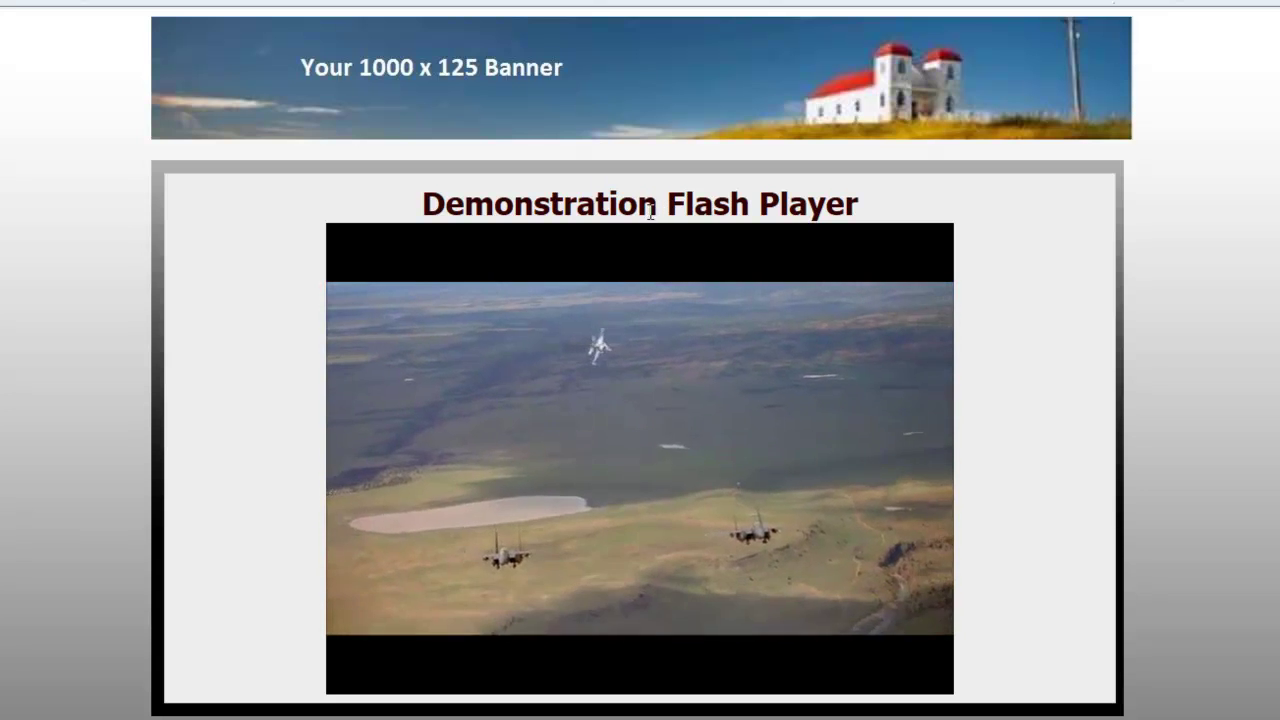
Reload the Demonstration Flash Player page and enter the sample text "sflsfsklfjlkf" in the My Notes area.
drag(655, 210, 423, 203)
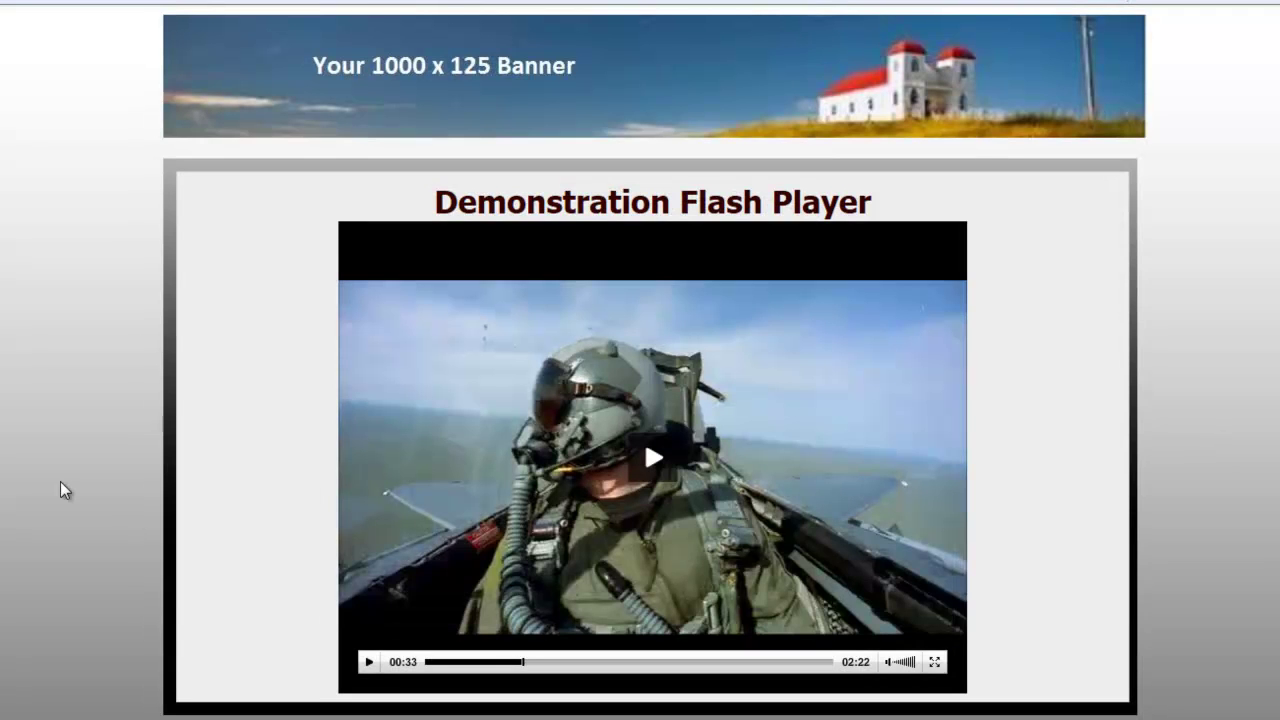
key(F5)
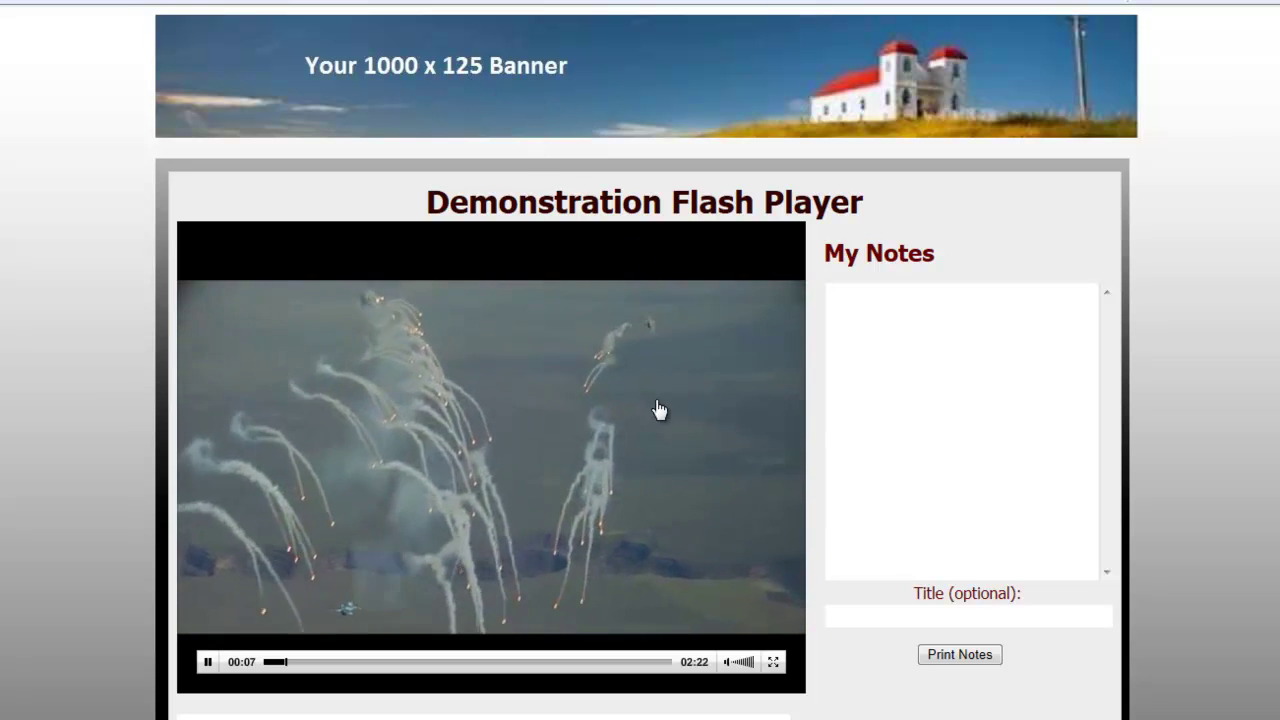
click(884, 346)
text(sflsfsklfjlkf)
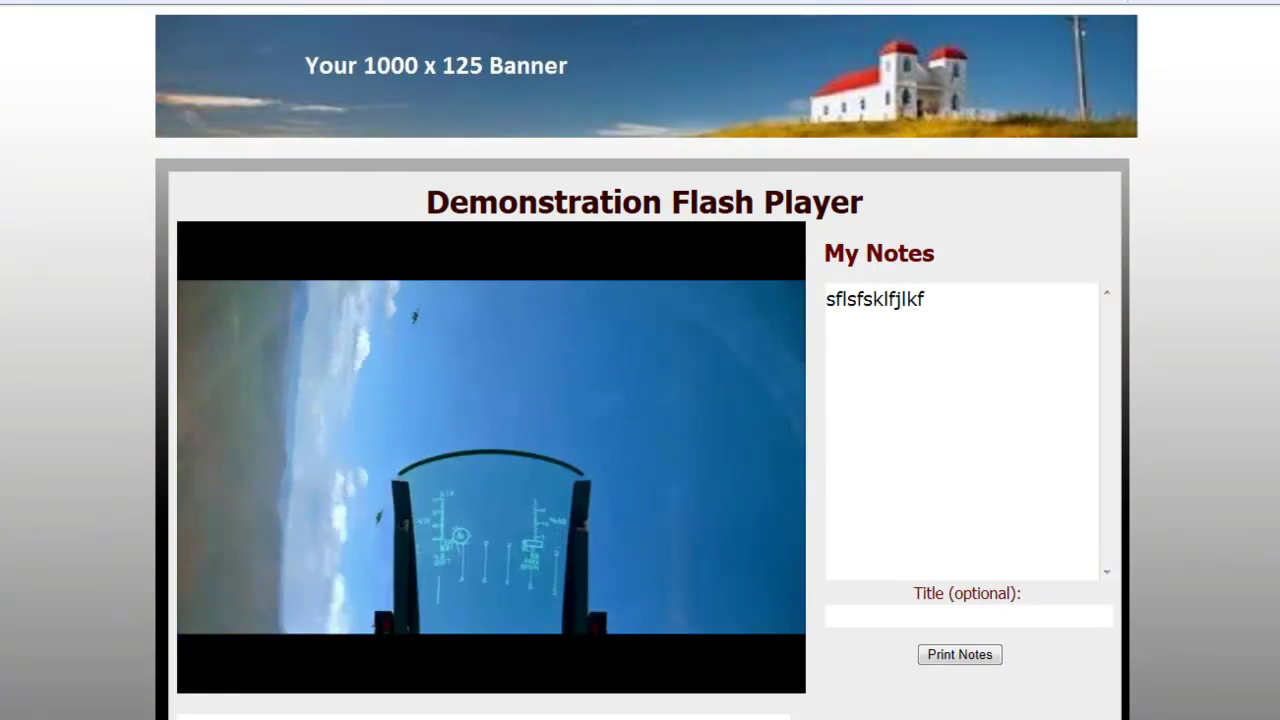
Examine the Read / Search the Bible section below the video on the player page.
scroll(640, 360, down, 4)
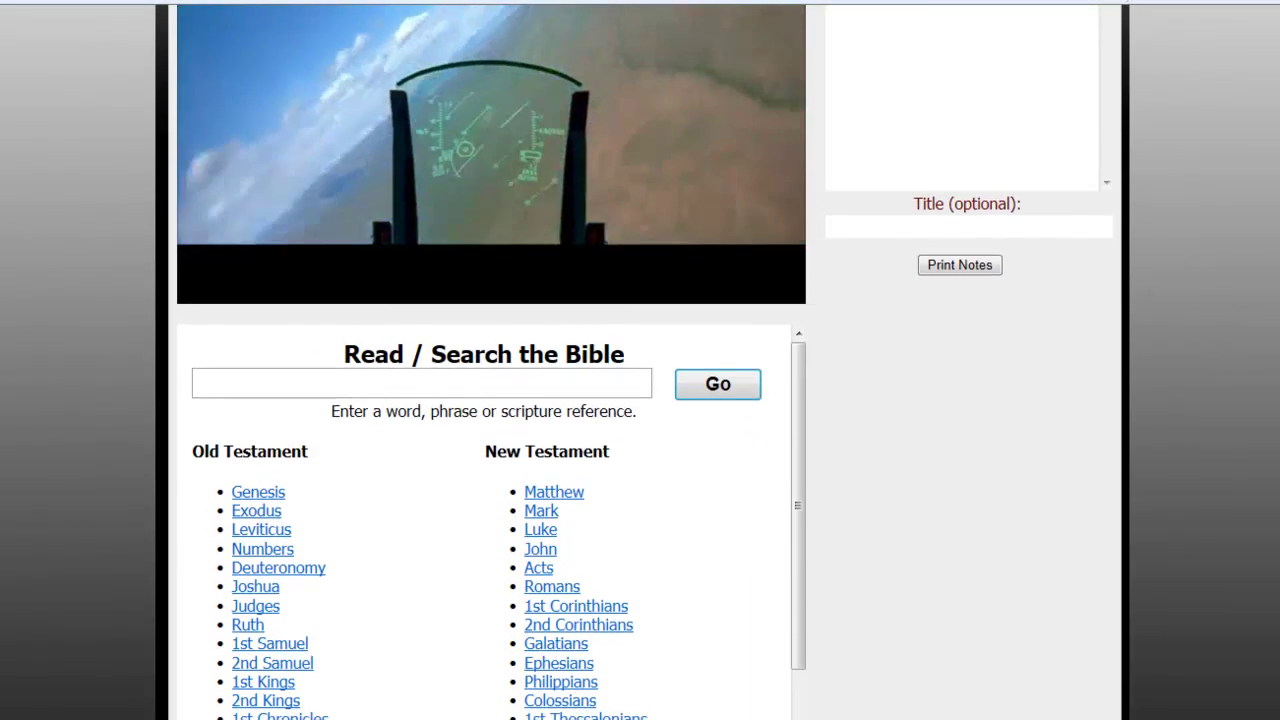
scroll(640, 360, down, 1)
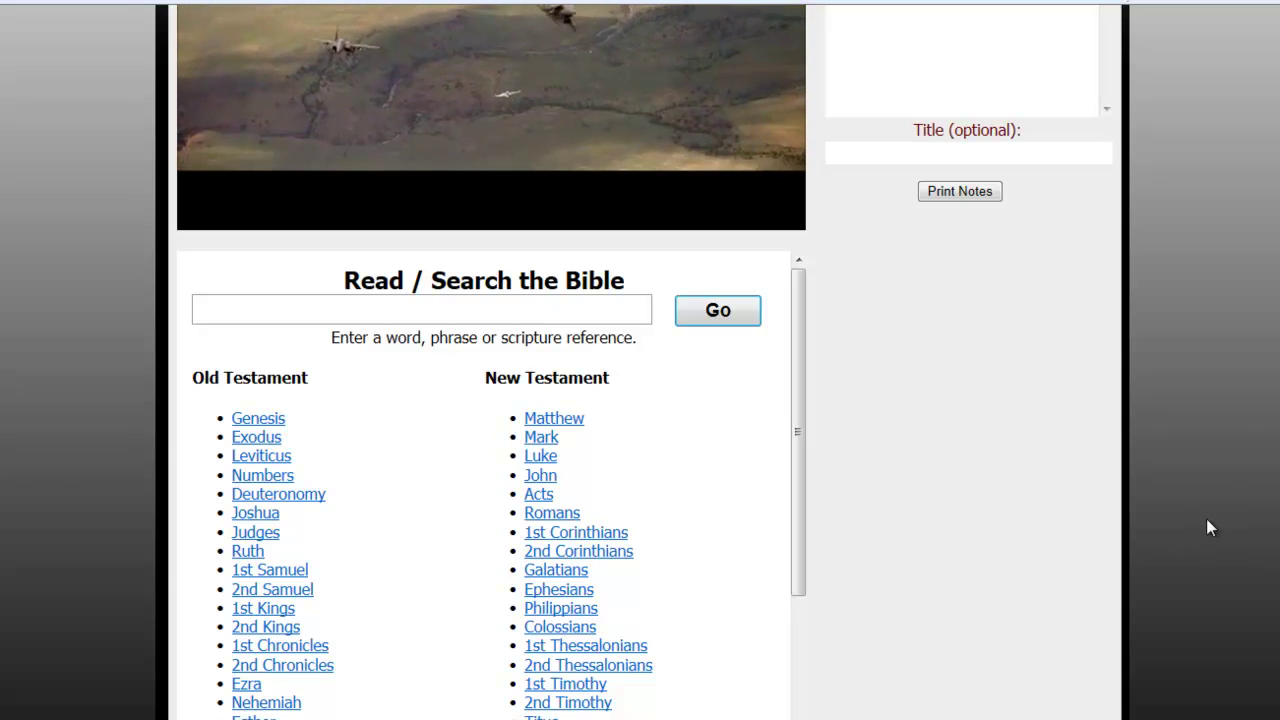
scroll(1213, 510, up, 1)
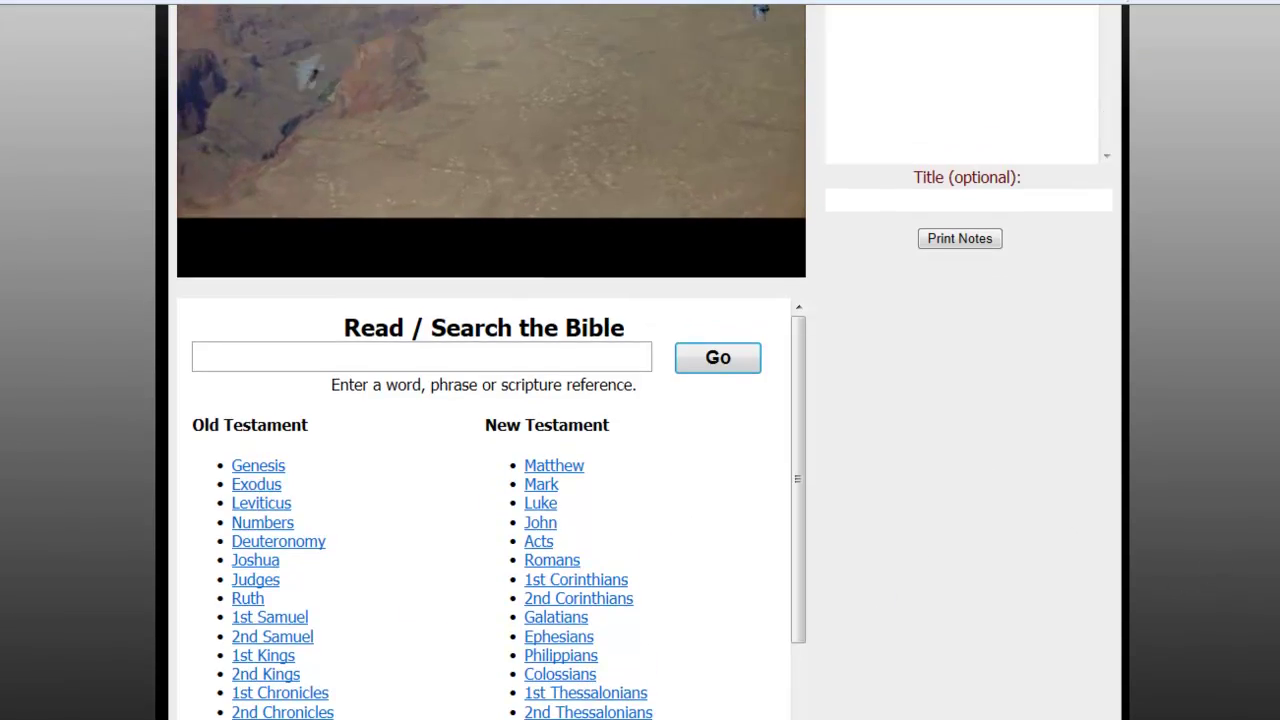
scroll(1213, 510, up, 5)
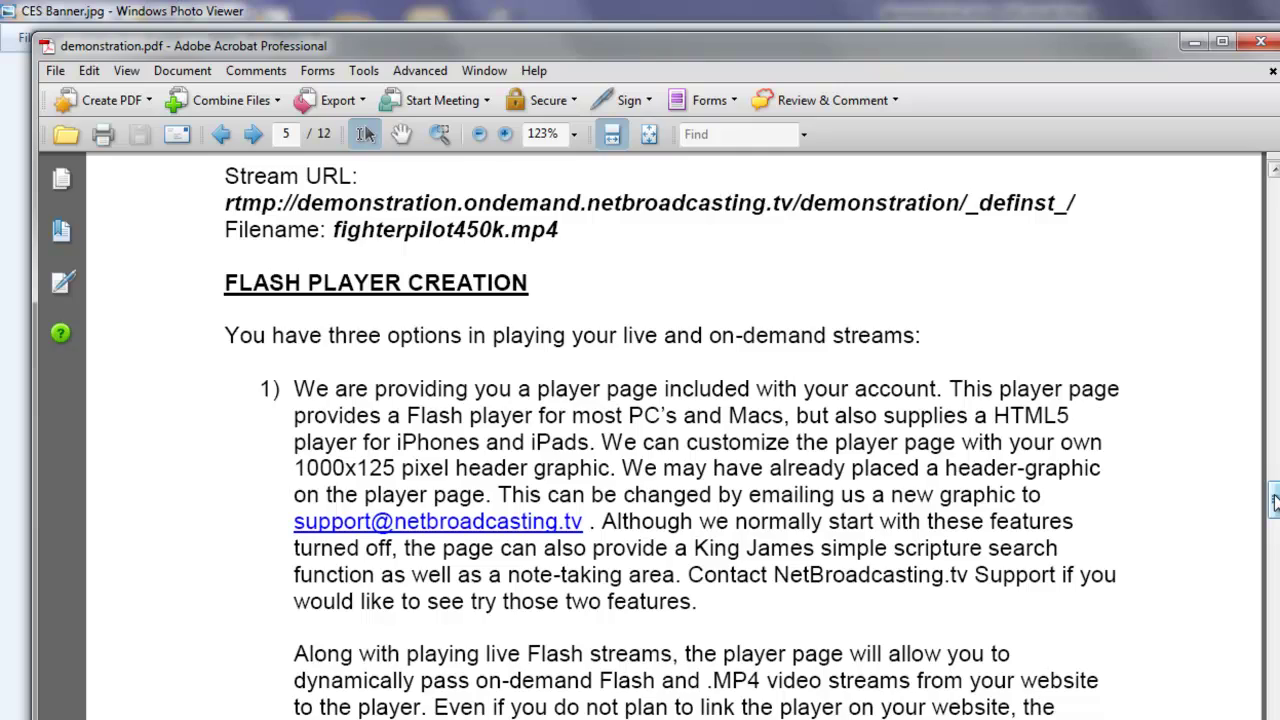
Review the on-demand player embed code in demonstration.pdf, highlighting the 480 height, the allowfullscreen parameter and the autostart value.
drag(1274, 503, 1274, 628)
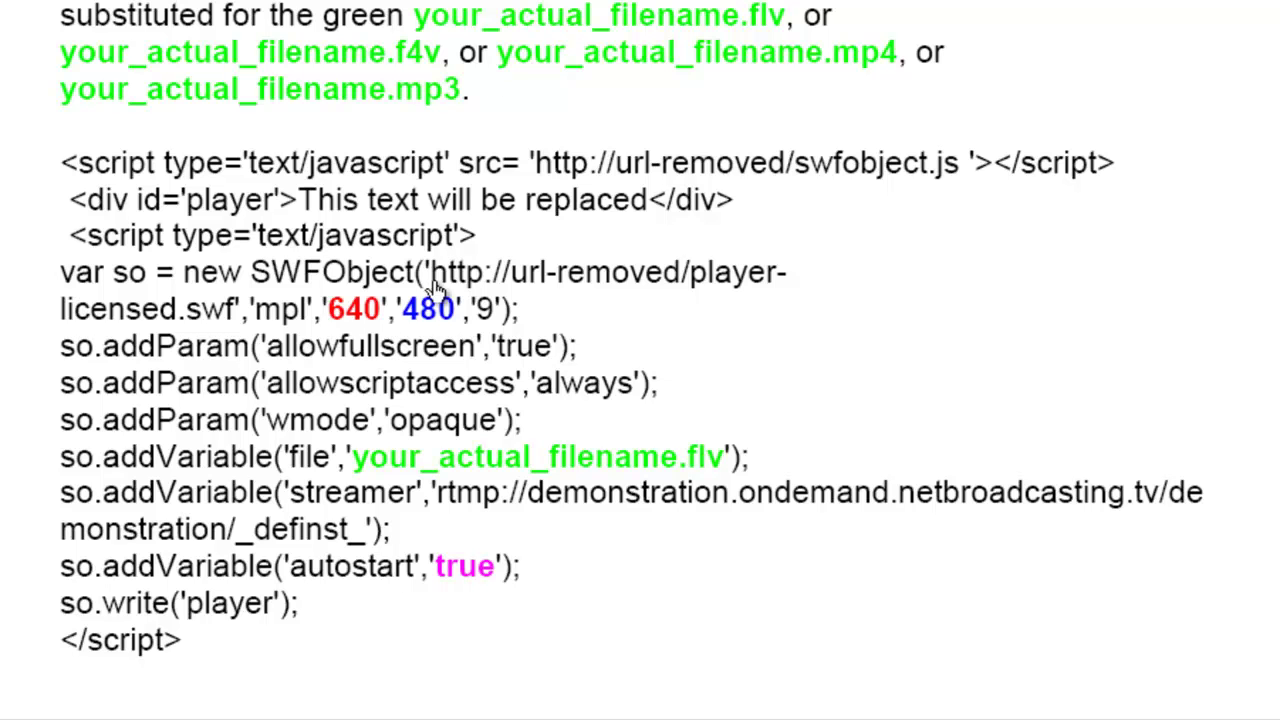
drag(403, 314, 462, 318)
drag(266, 346, 556, 345)
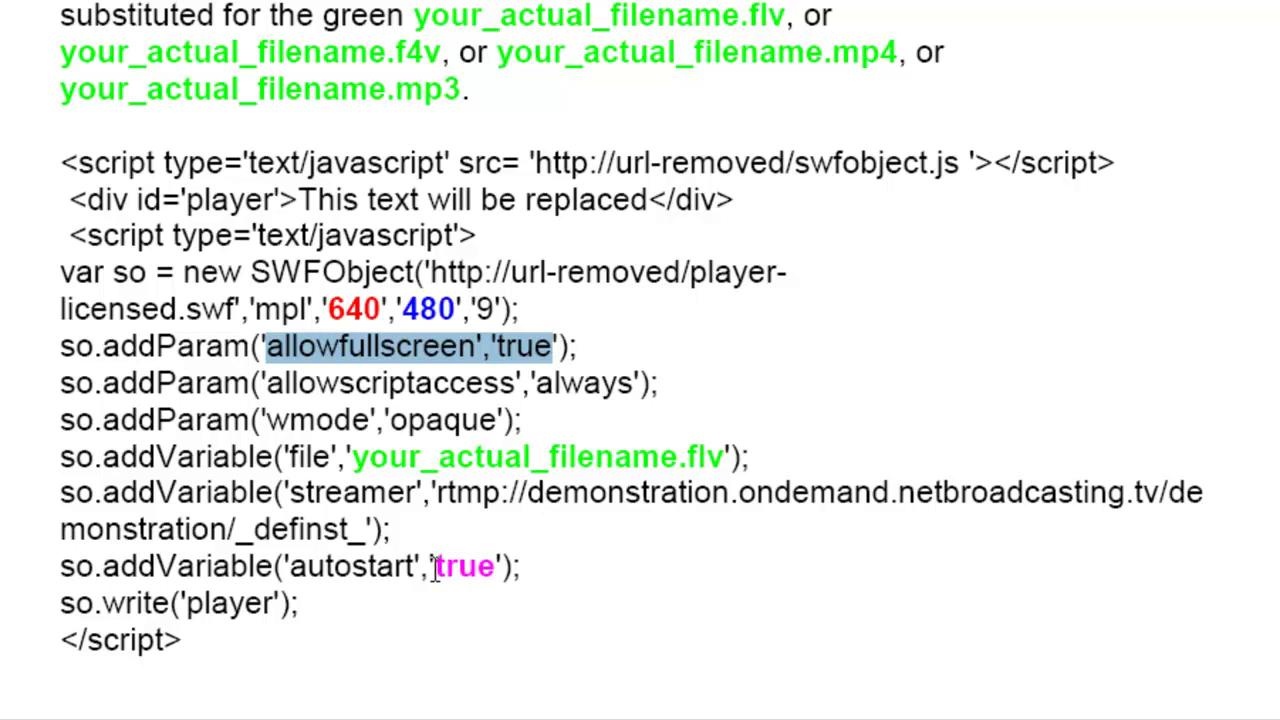
drag(432, 568, 498, 566)
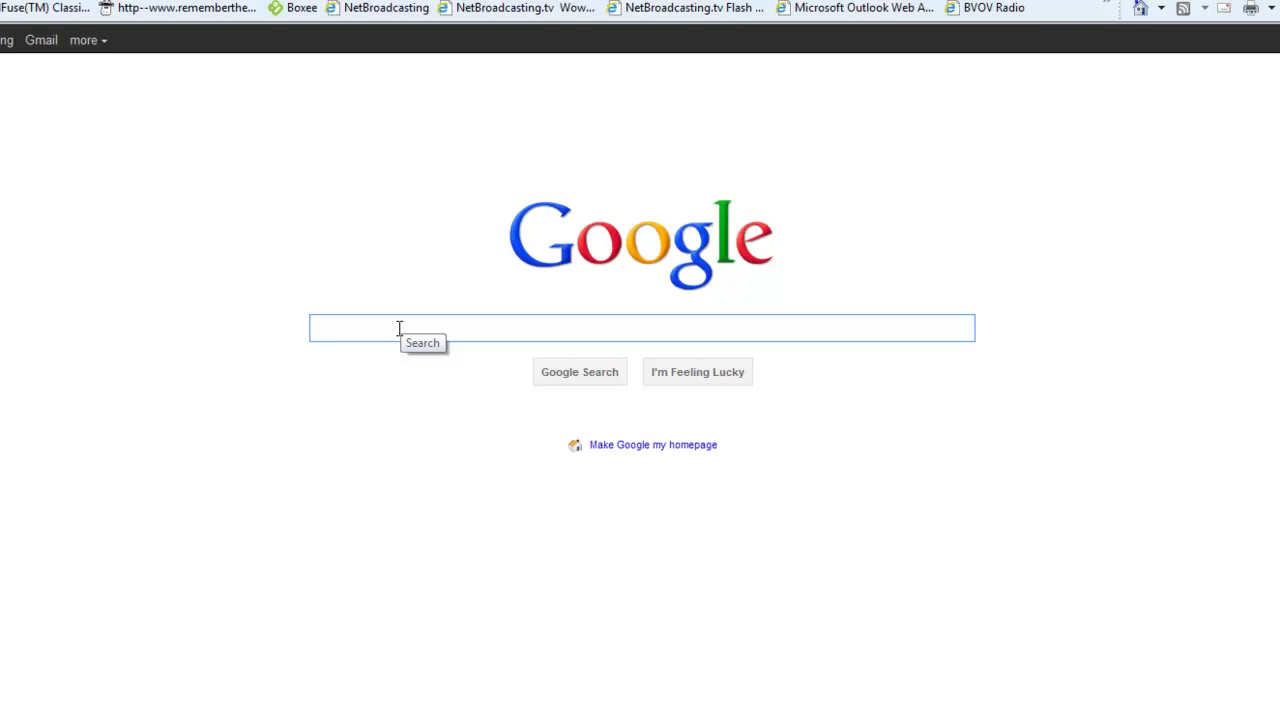
Search Google for "jw player wizard" and open the JW Player Setup Wizard result.
text(jw player)
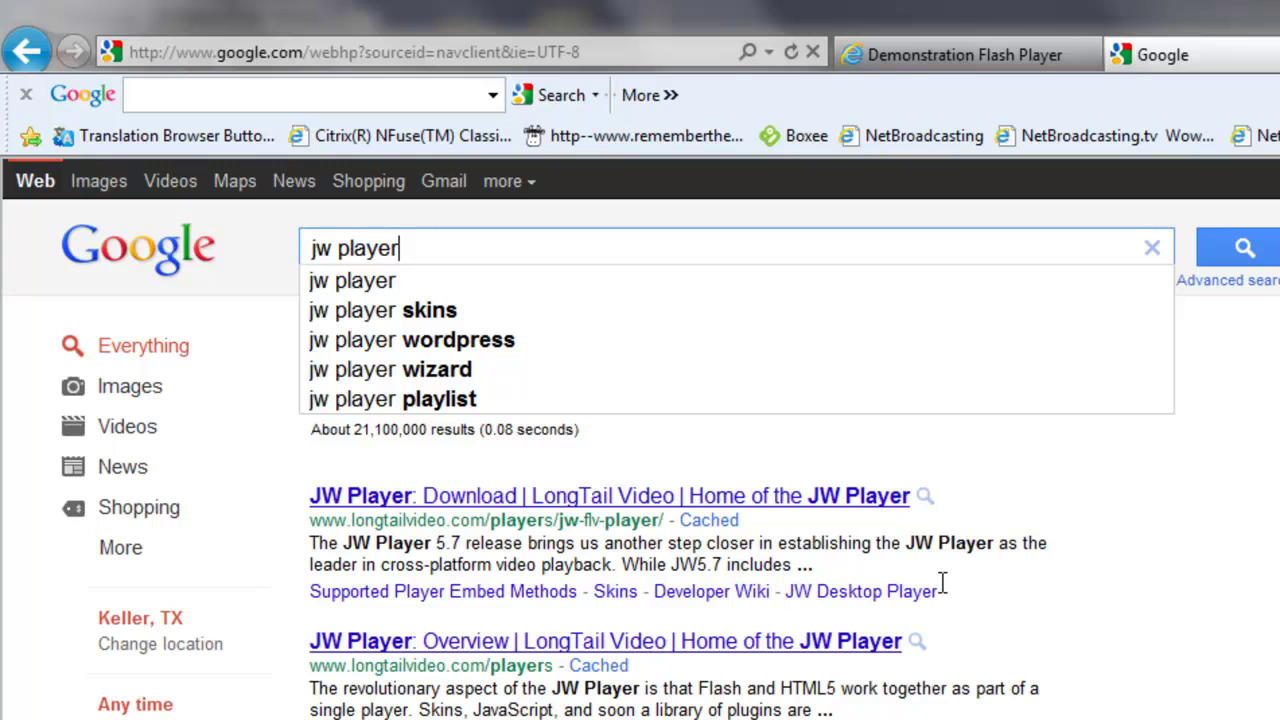
text( wizard)
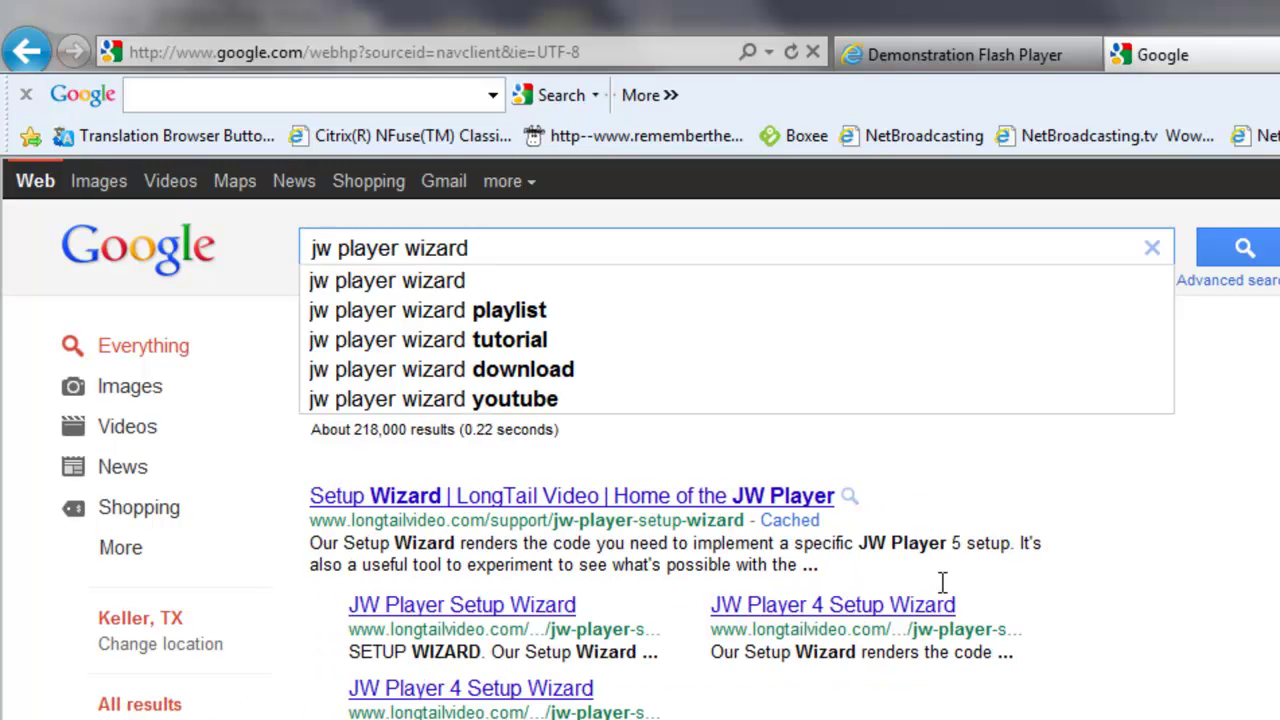
click(425, 280)
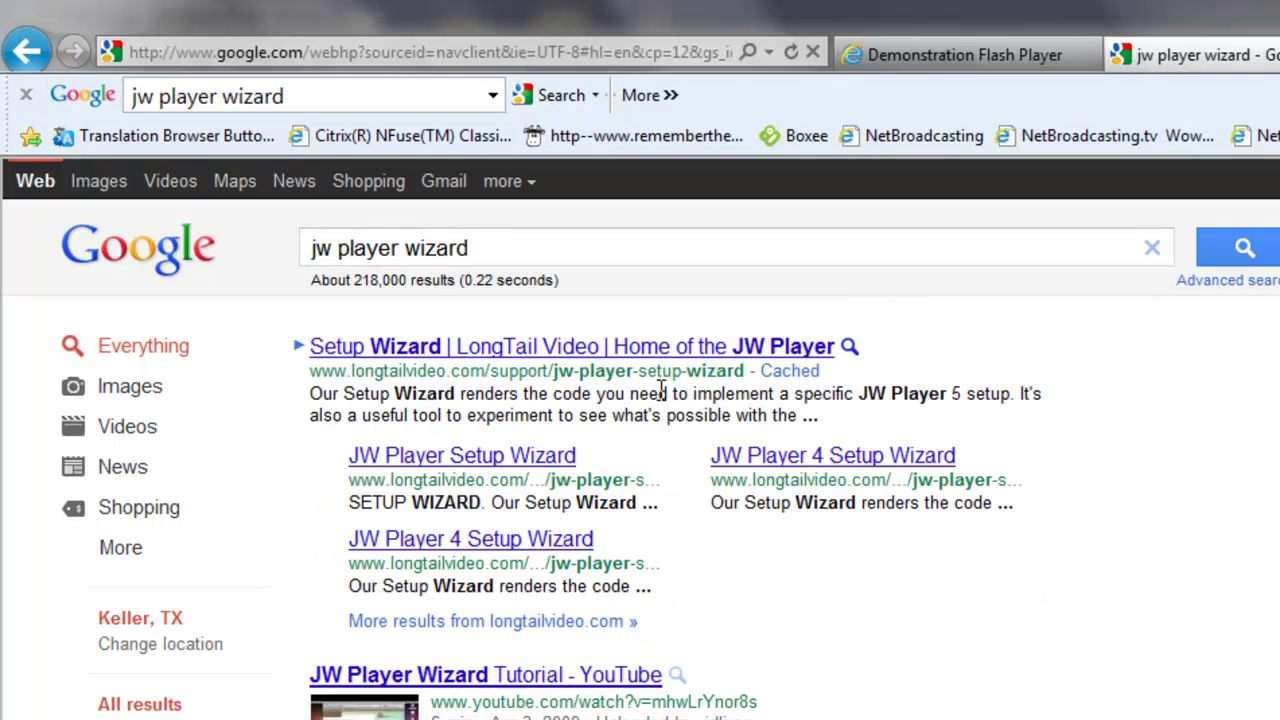
click(548, 458)
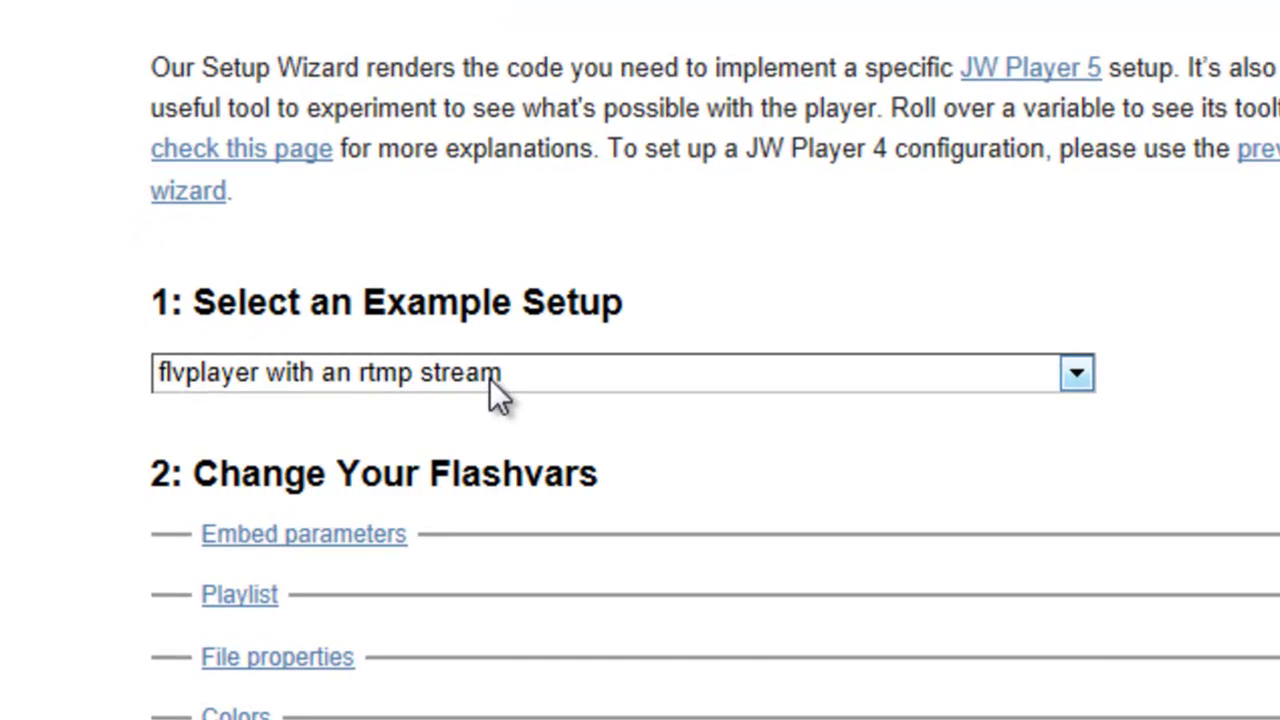
Select "flvplayer with an rtmp stream" as the example setup in the wizard.
click(1078, 372)
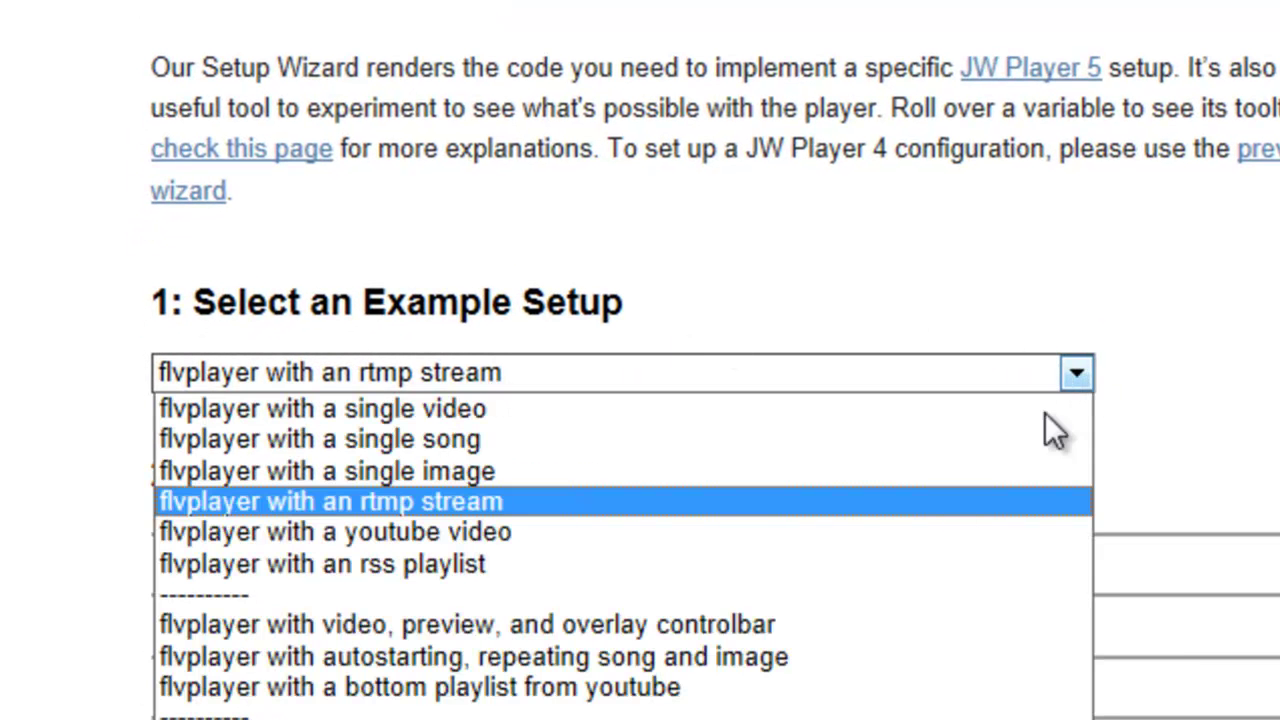
click(778, 520)
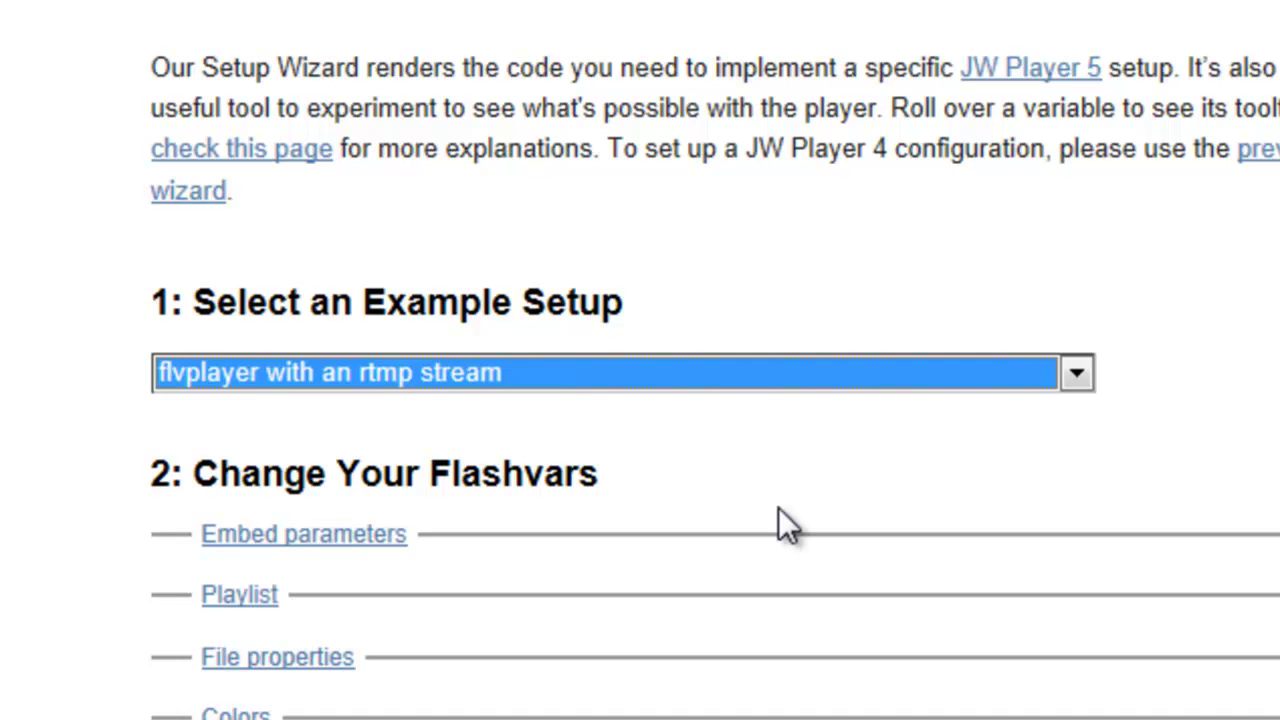
key(Tab)
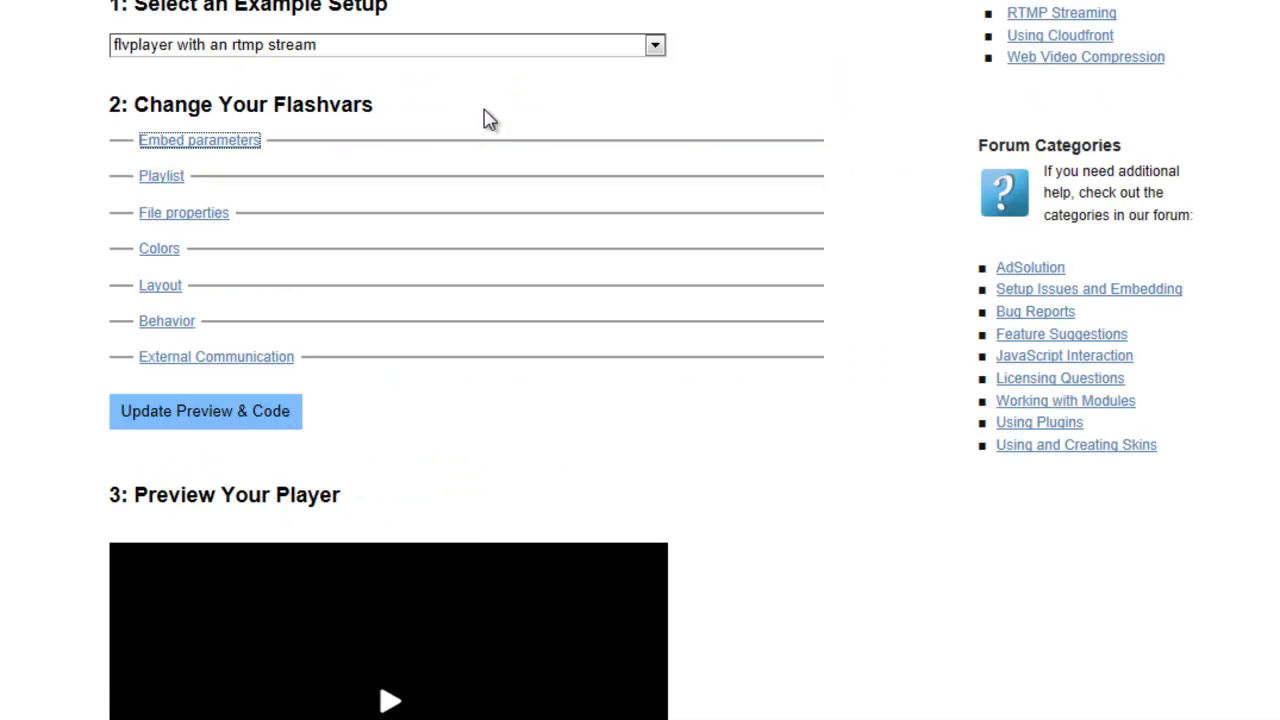
Look through the Embed parameters, Playlist, File properties and Colors sections of the flashvars, collapsing each one again.
click(228, 148)
click(228, 148)
click(178, 184)
click(178, 184)
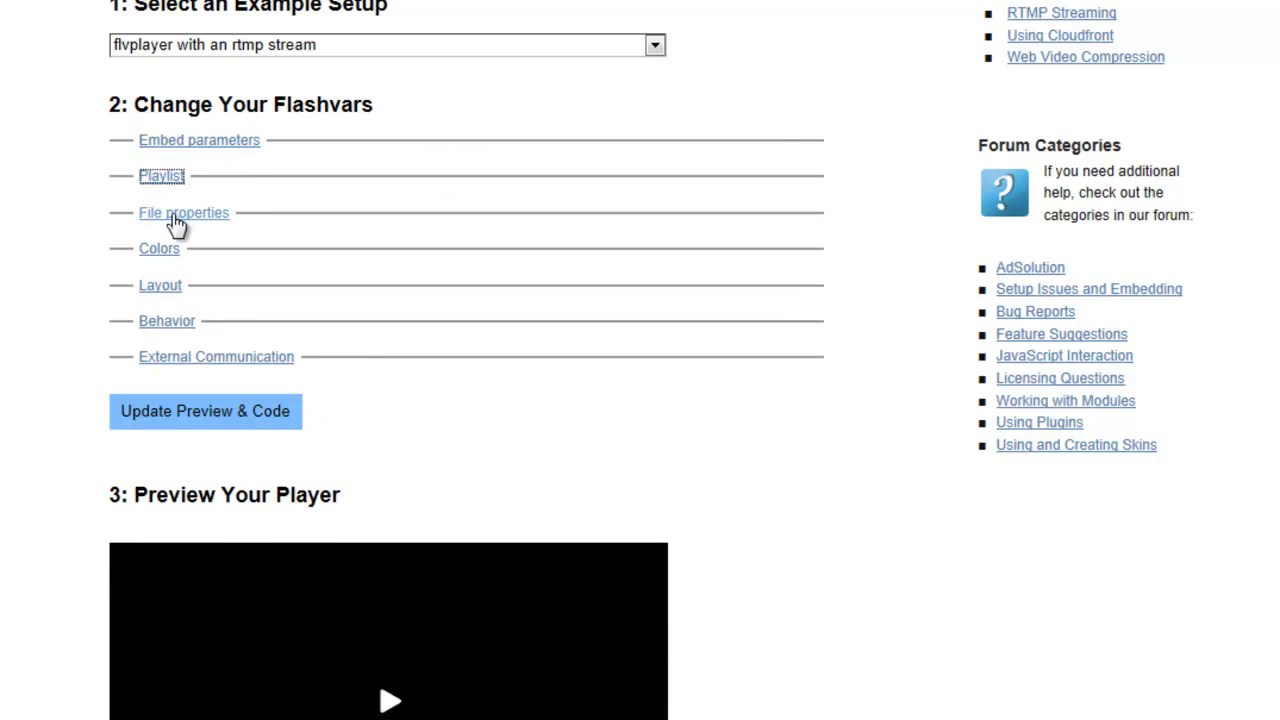
click(177, 215)
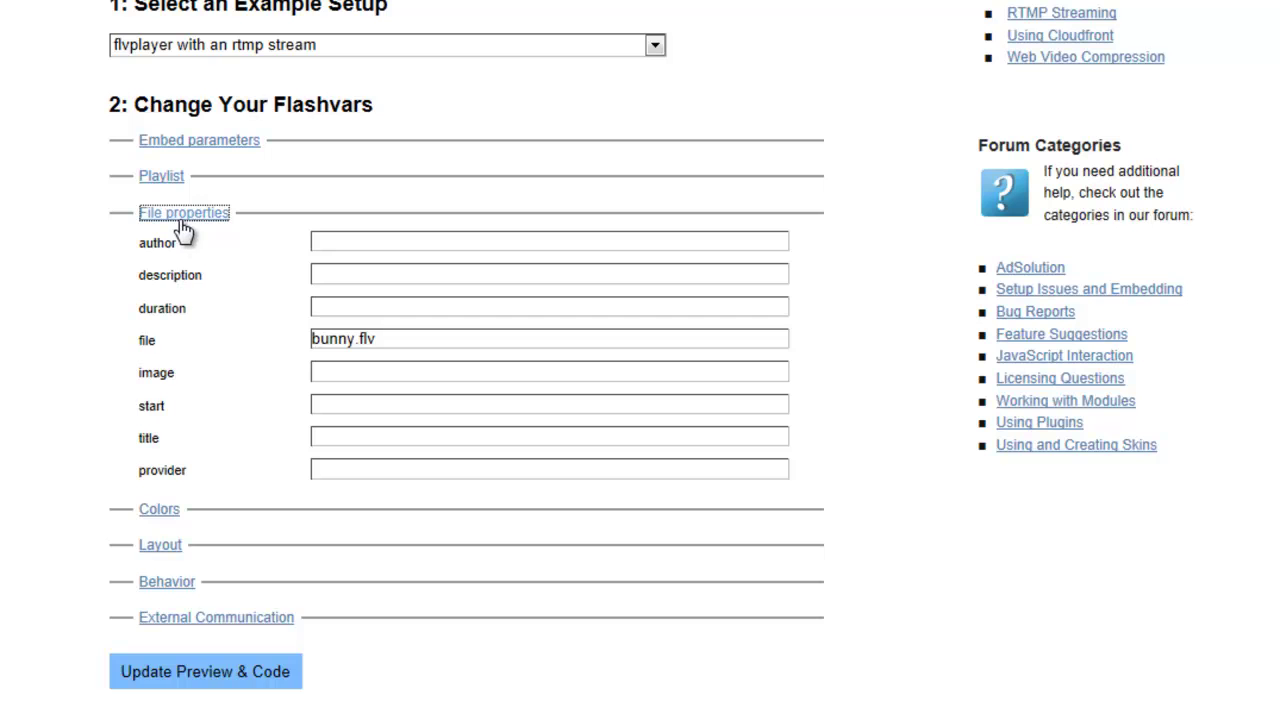
click(180, 215)
click(172, 251)
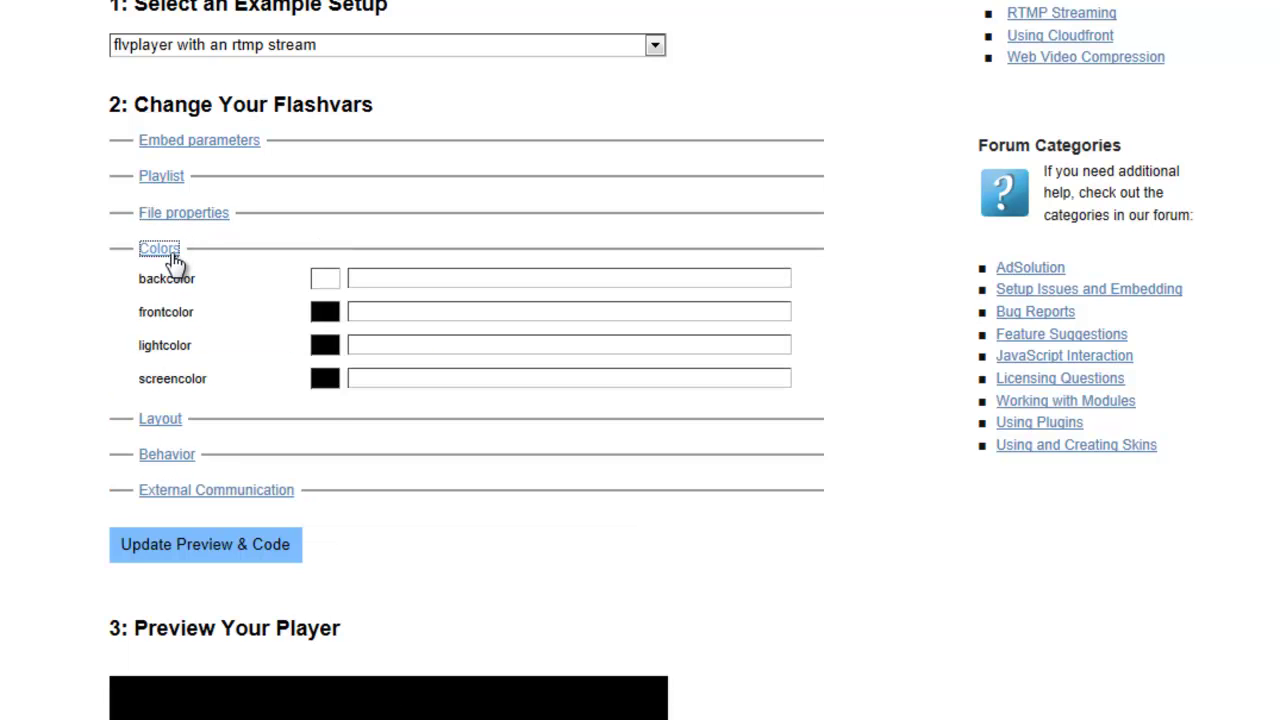
click(172, 251)
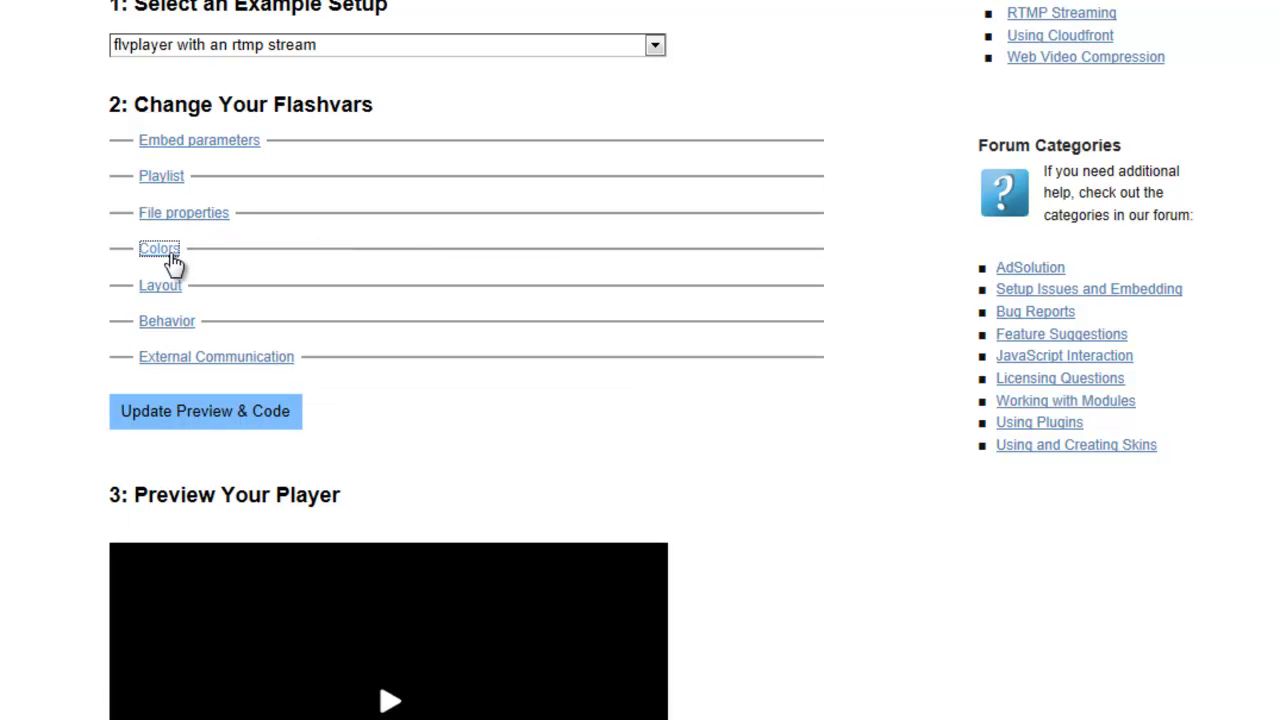
Expand the Embed parameters to review the source, height and width fields, and check the Playlist option.
click(229, 146)
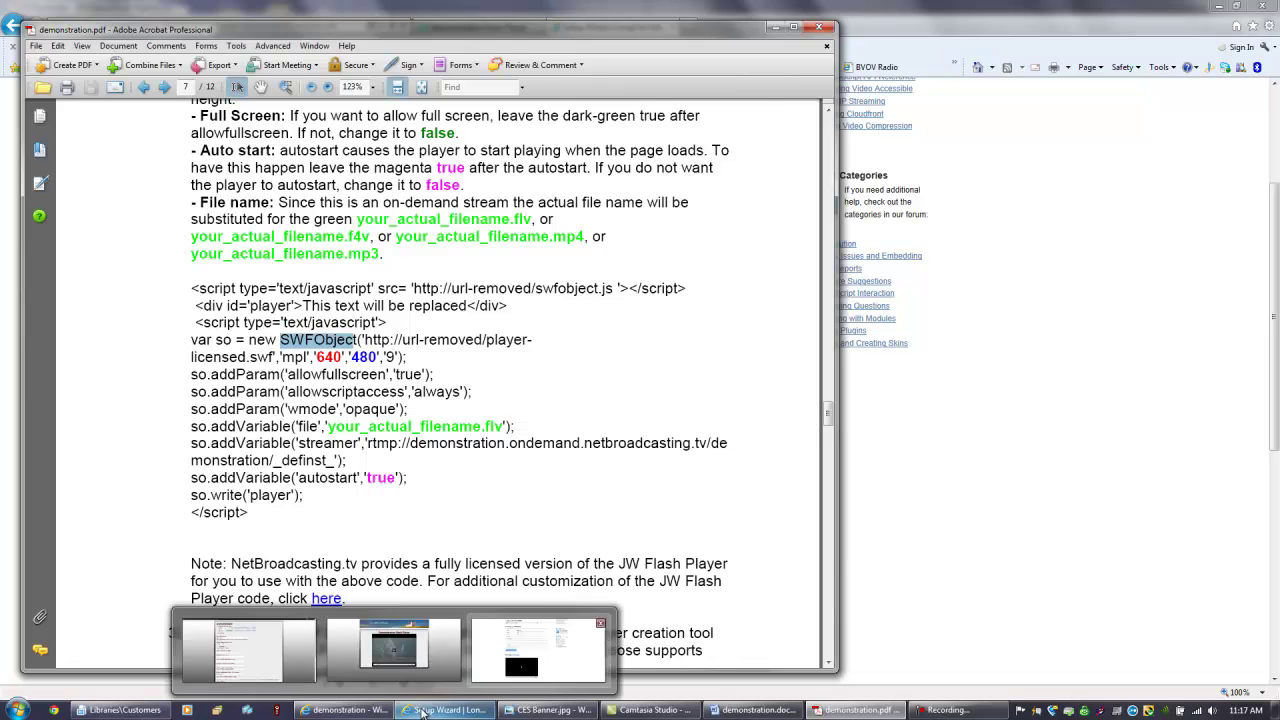
click(422, 710)
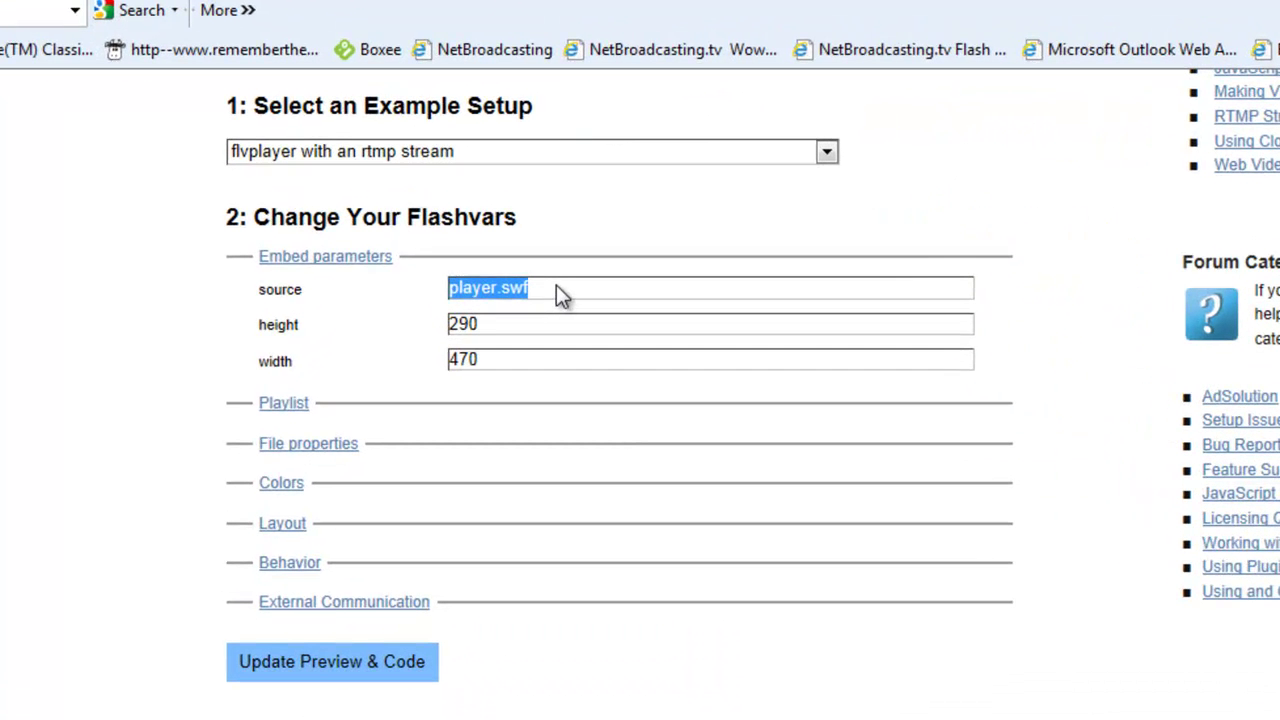
click(558, 287)
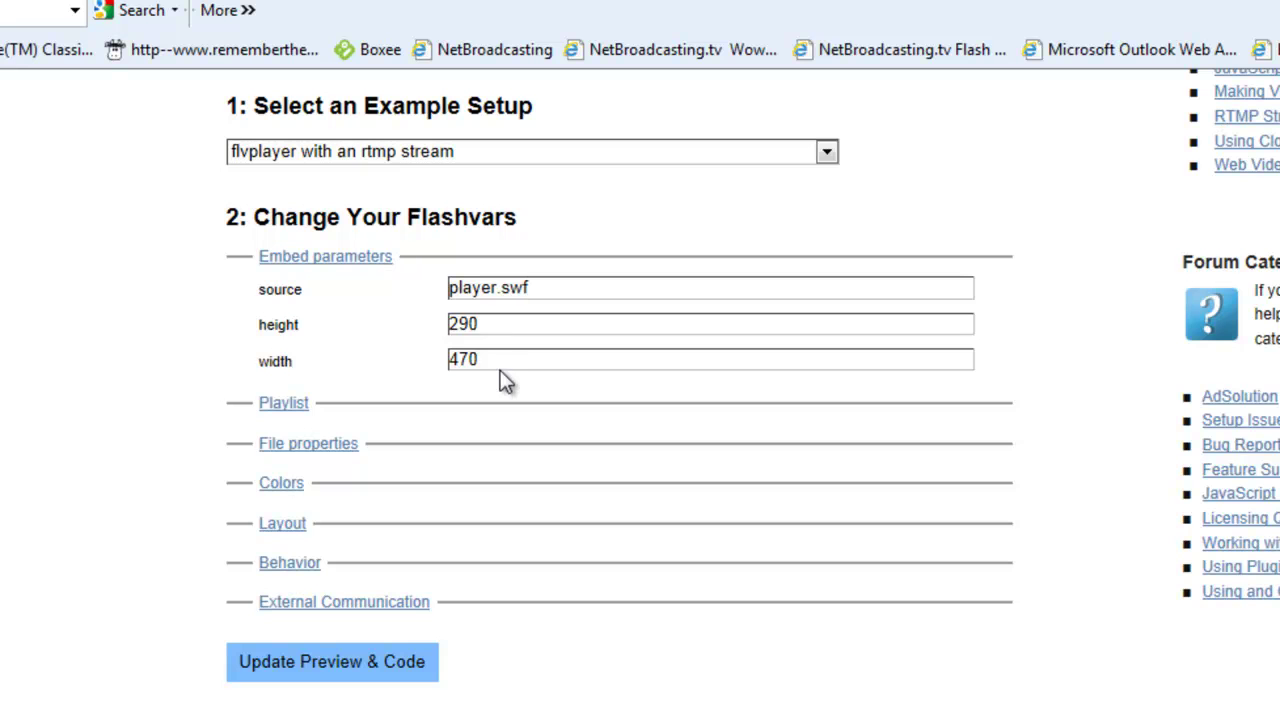
click(292, 405)
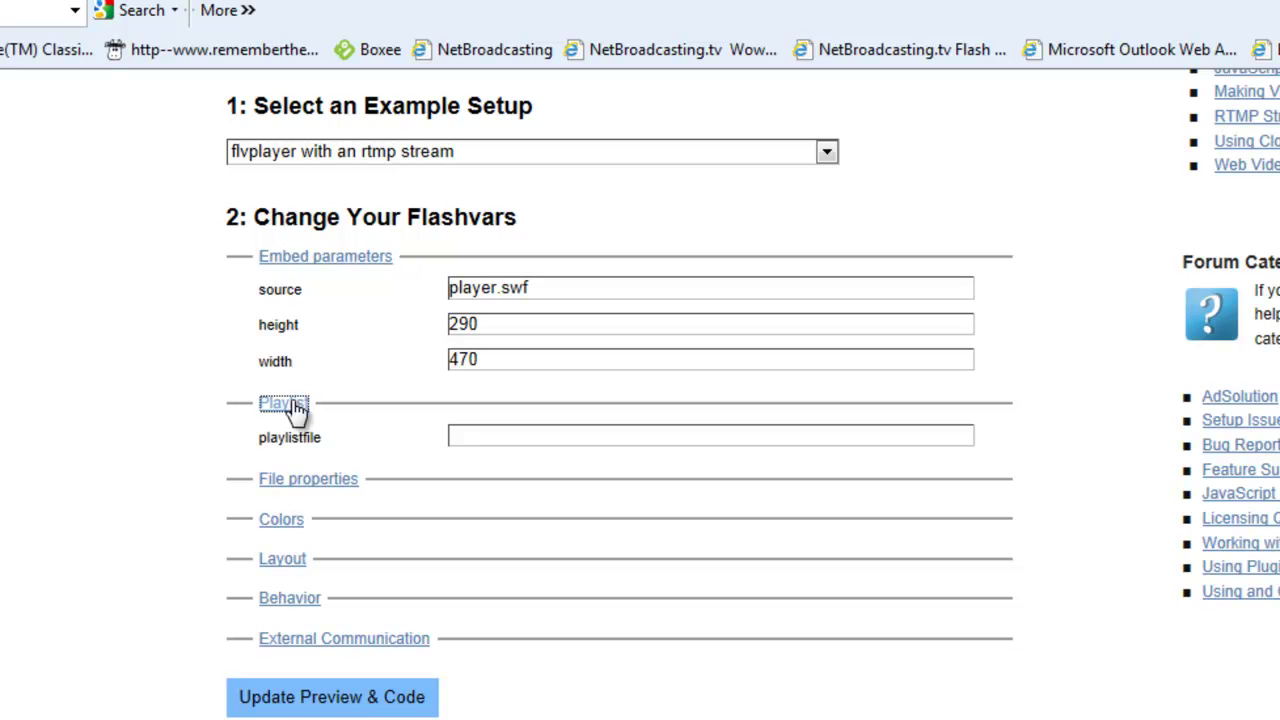
click(292, 405)
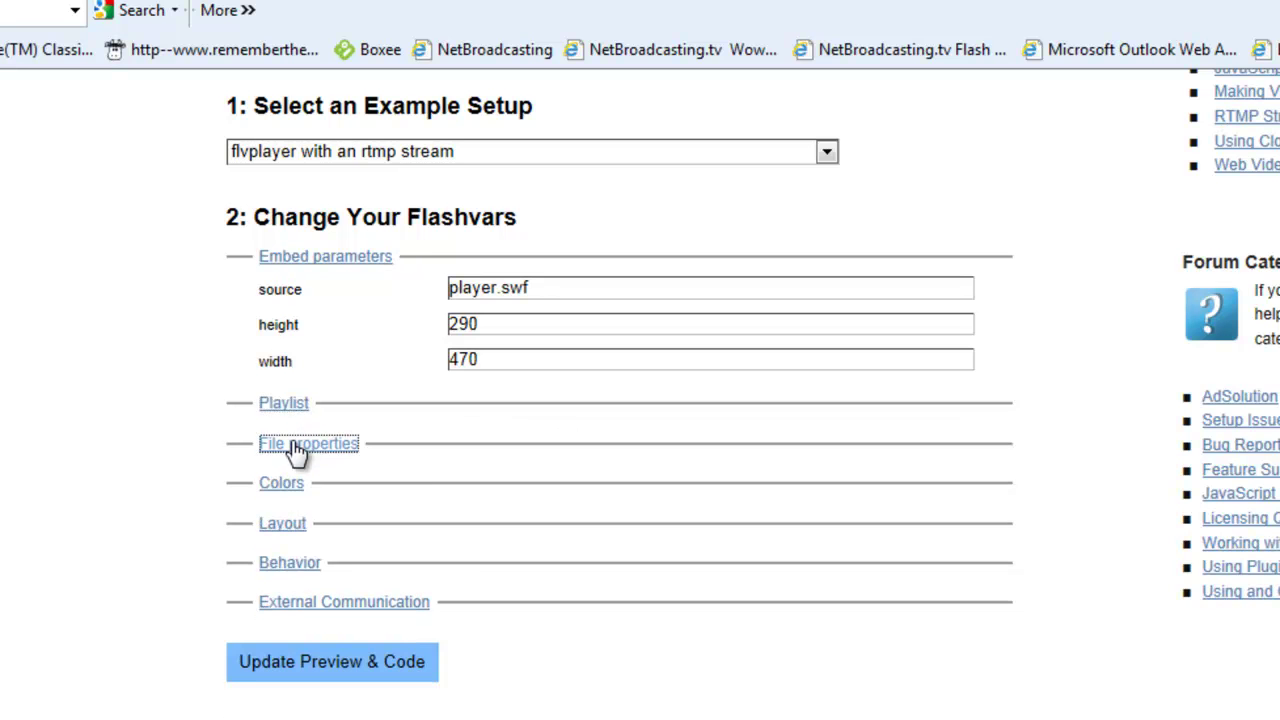
Expand the File properties, check the field descriptions and set the file value to "live".
click(298, 445)
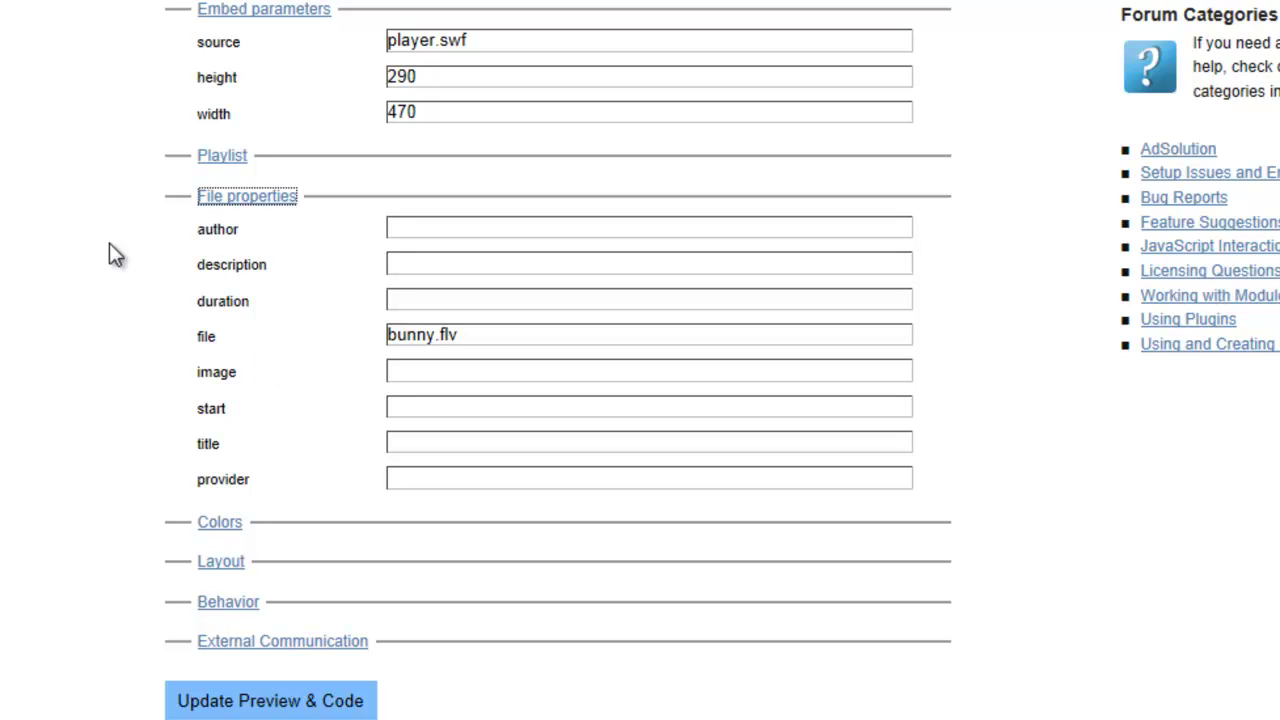
mouse_move(215, 229)
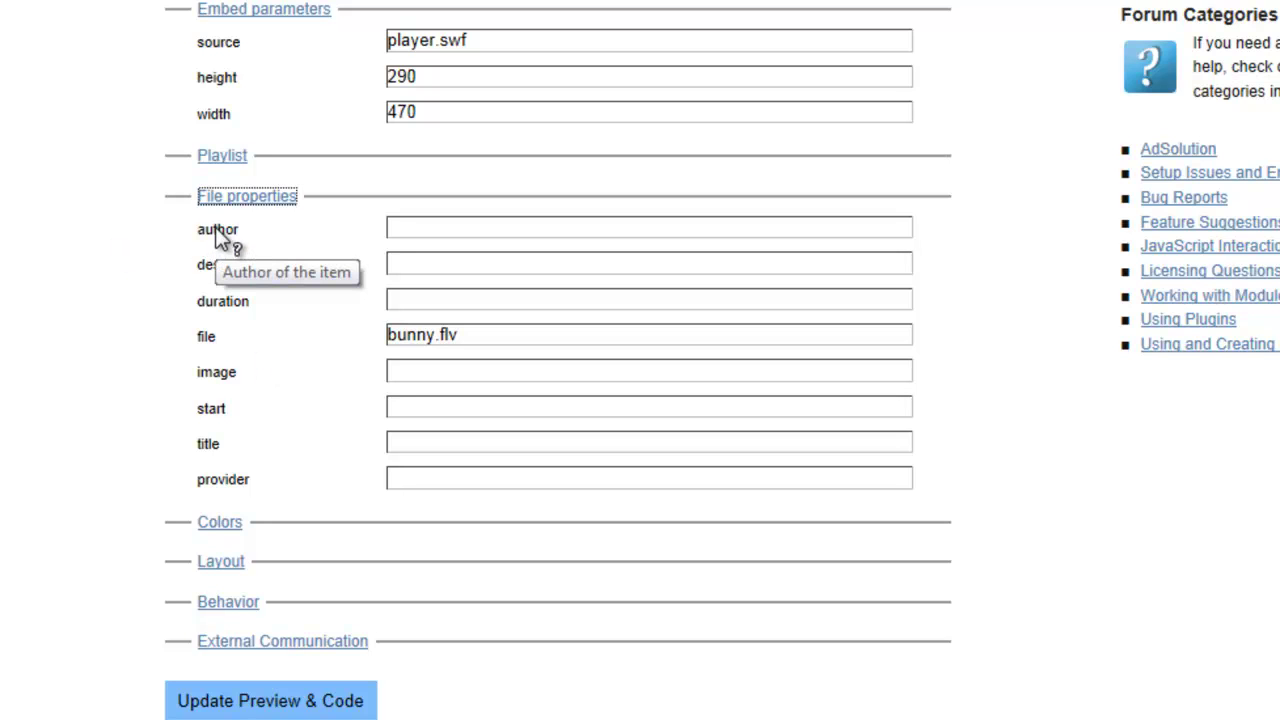
mouse_move(217, 270)
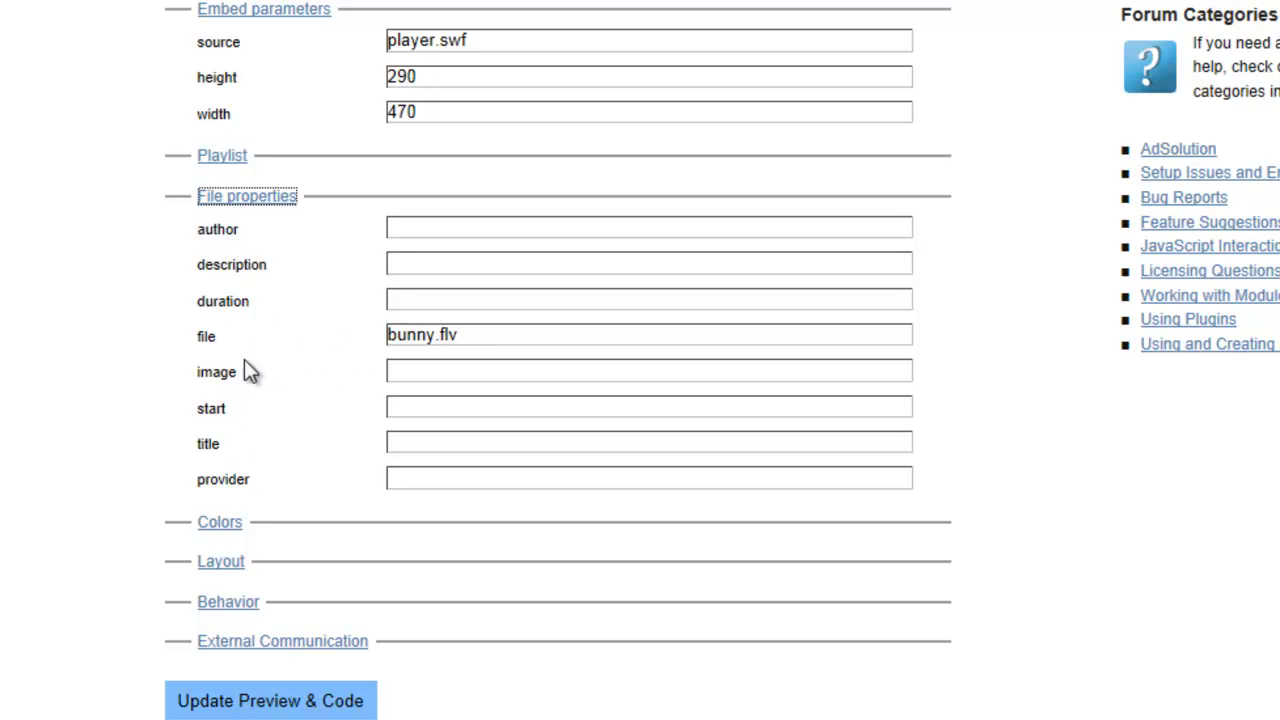
click(476, 337)
drag(476, 337, 358, 335)
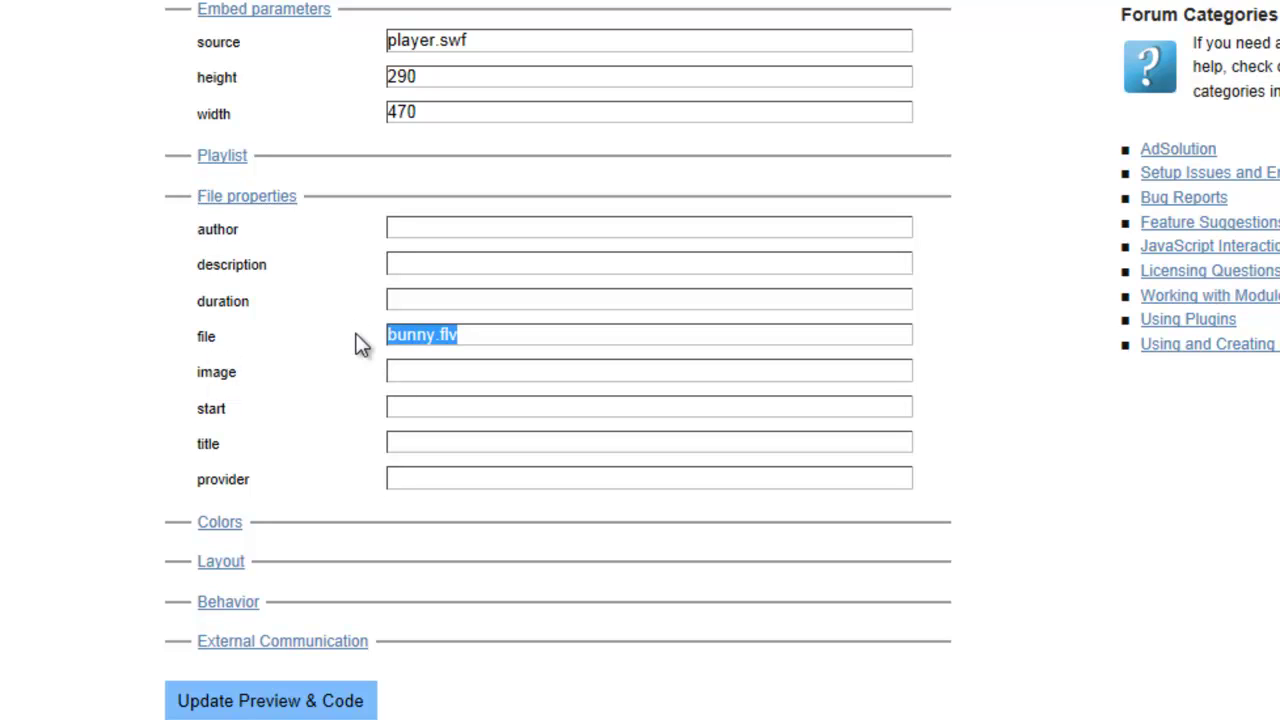
text(live)
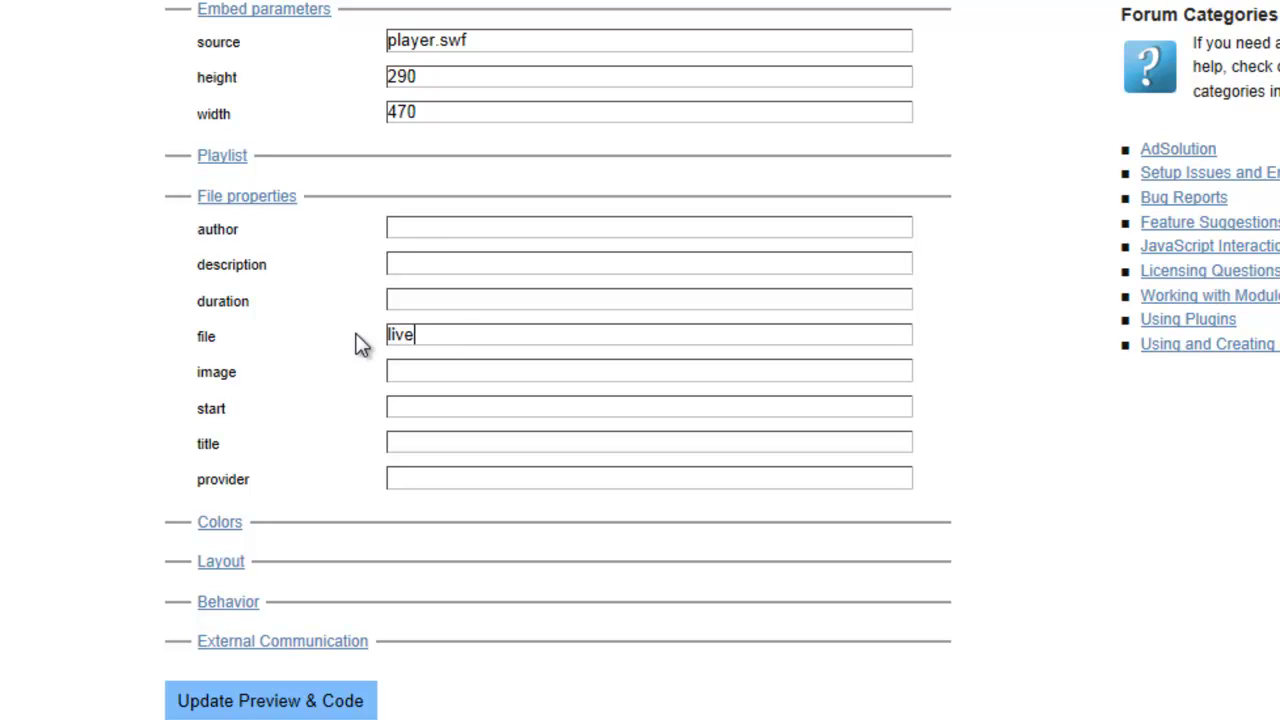
Complete the file value as "livestream", then replace it with the on-demand file name "fighterpilot450k.mp4".
text(stream)
drag(537, 340, 354, 353)
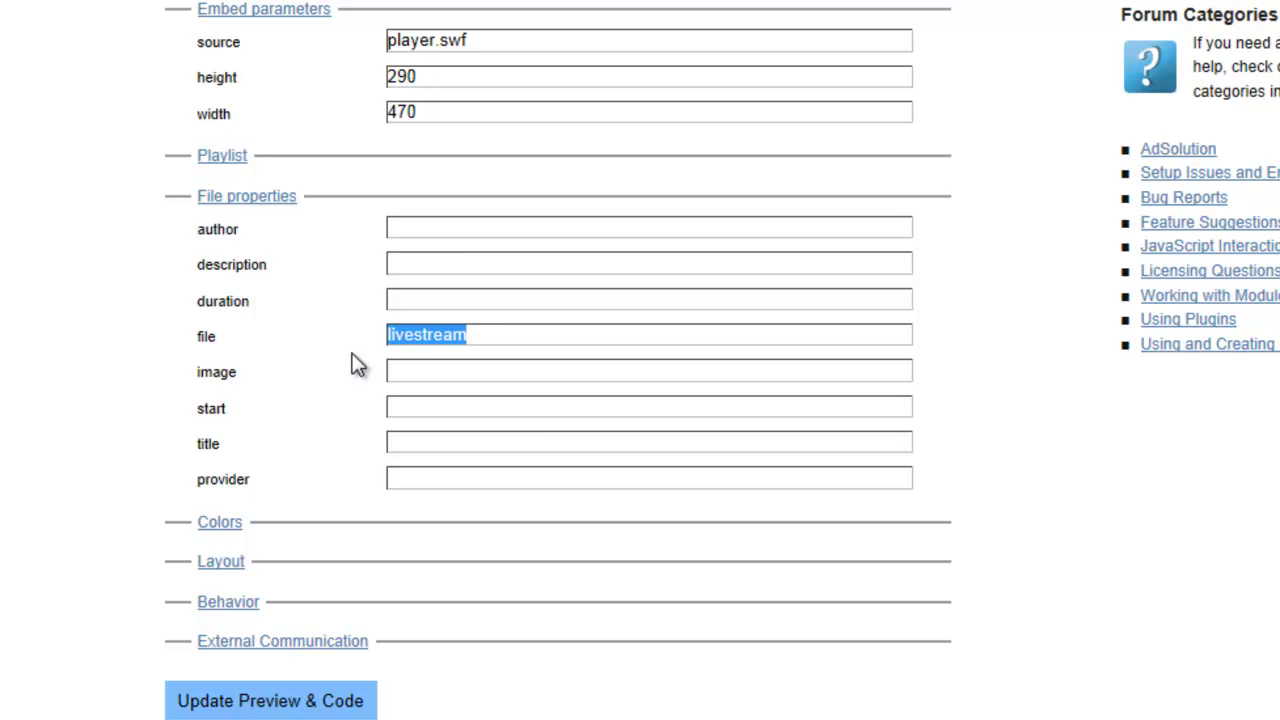
text(fighter)
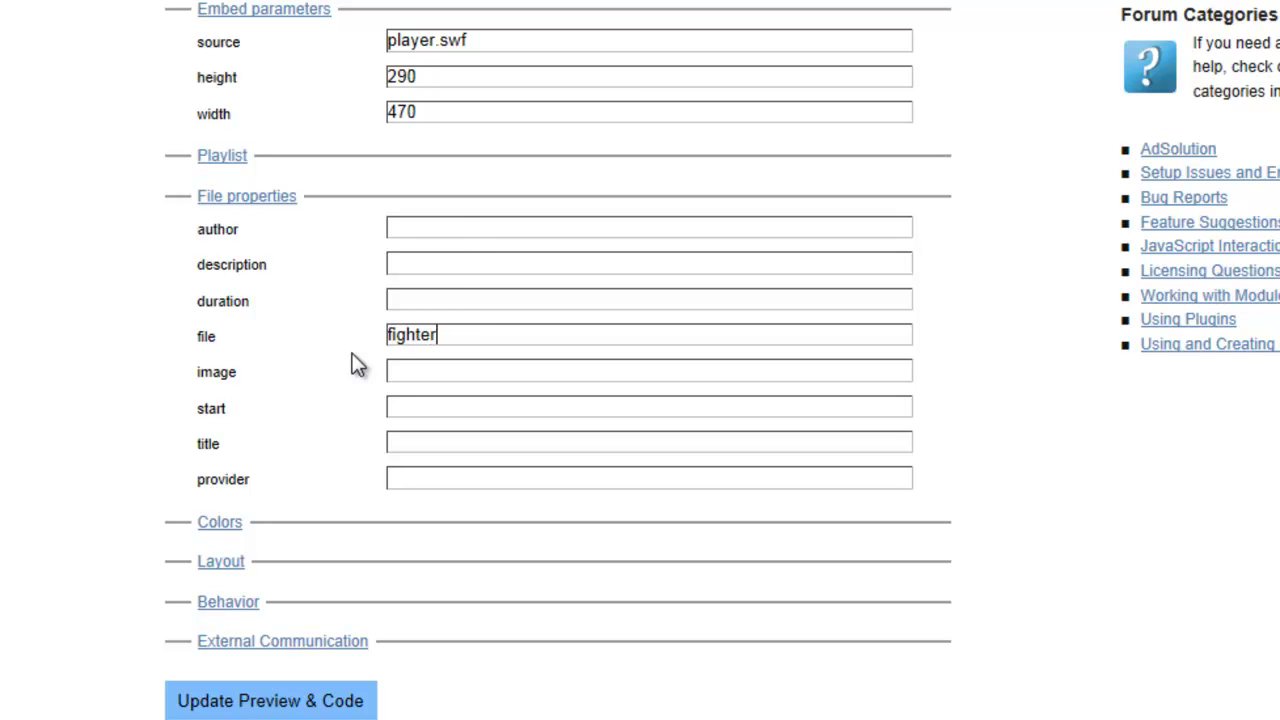
text(pilot450k.mp4)
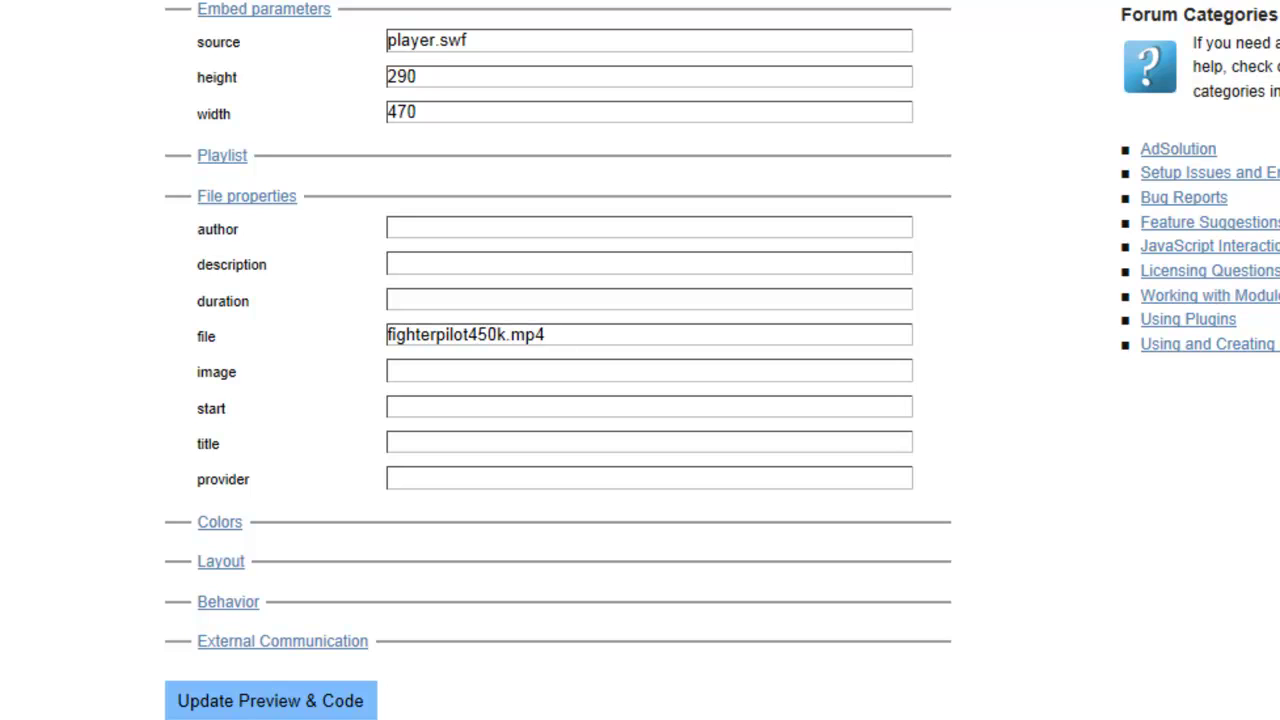
Add the path prefix "subfolder/" in front of the file name and remove it again.
key(Left)
key(Left)
key(Left)
key(Left)
key(Left)
key(Left)
key(Left)
key(Left)
key(Left)
key(Left)
key(Left)
key(Left)
key(Left)
key(Left)
key(Left)
key(Left)
key(Left)
key(Left)
key(Left)
text(sub)
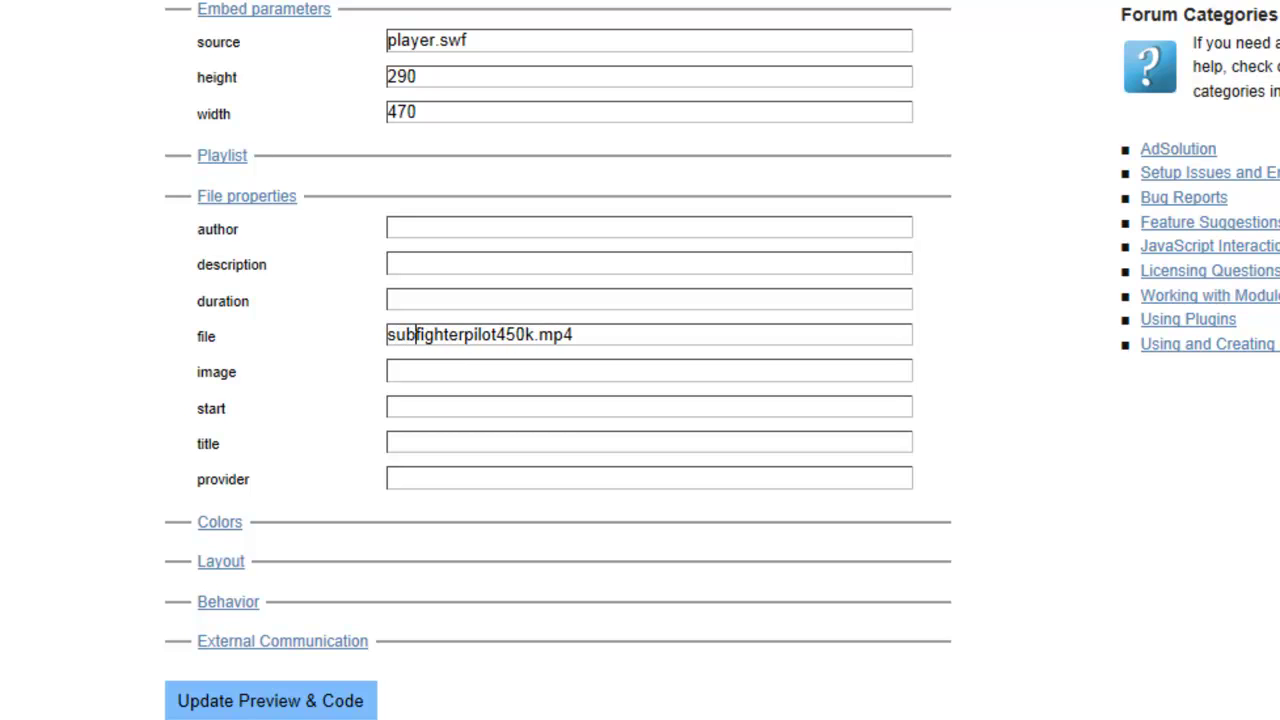
text(folder/)
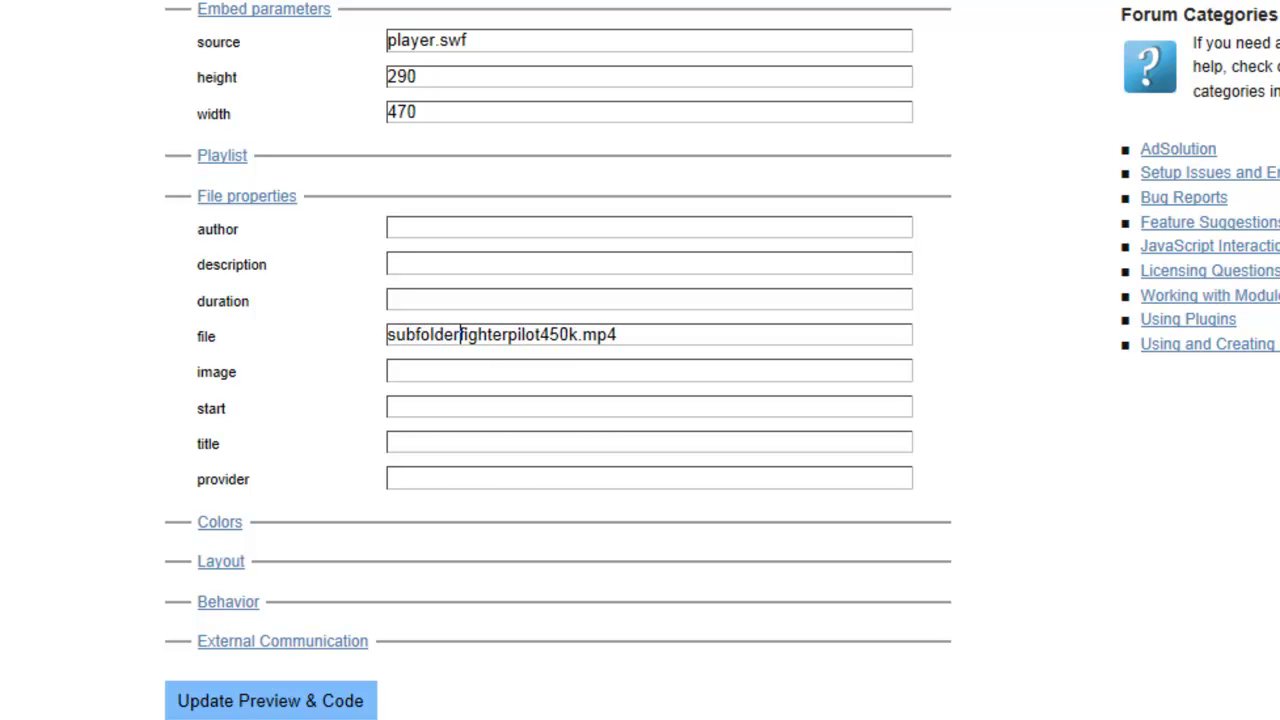
text(/)
key(BackSpace)
key(BackSpace)
key(BackSpace)
key(BackSpace)
key(BackSpace)
key(BackSpace)
key(BackSpace)
key(BackSpace)
key(BackSpace)
key(BackSpace)
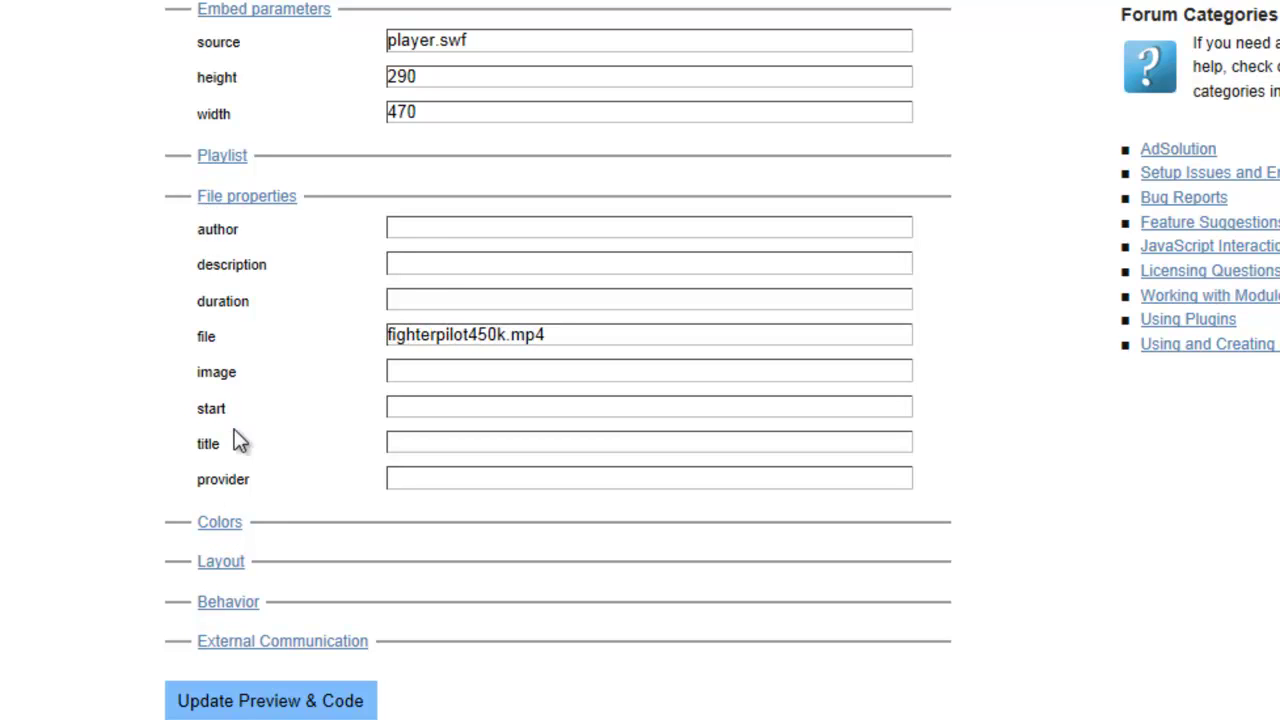
Expand the Colors section, check the color palettes and set backcolor to green 00CC00.
click(225, 522)
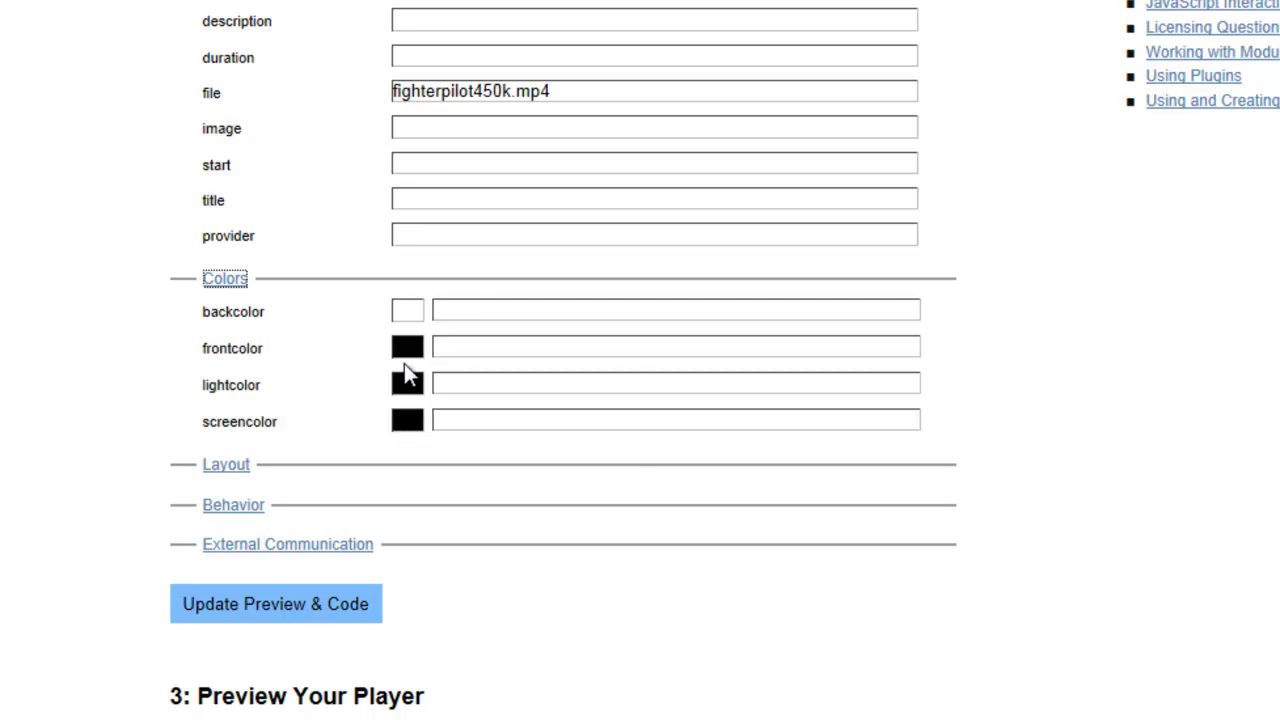
click(408, 352)
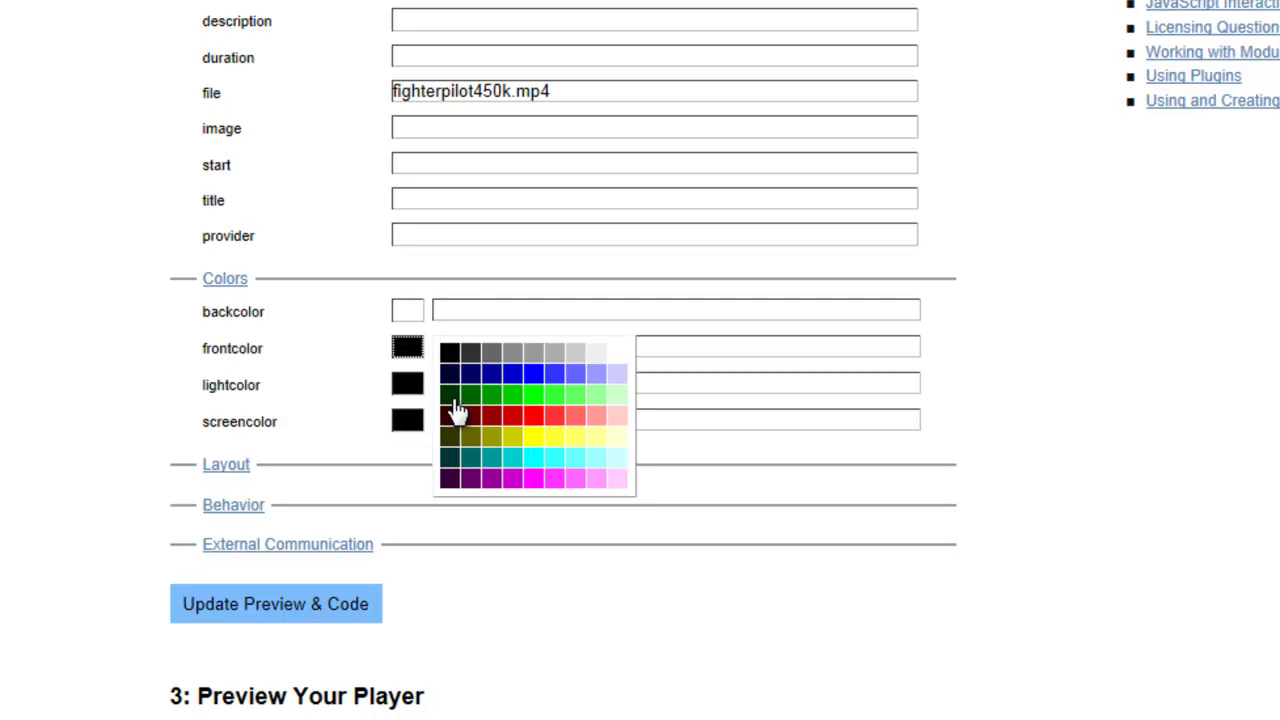
click(406, 392)
click(407, 422)
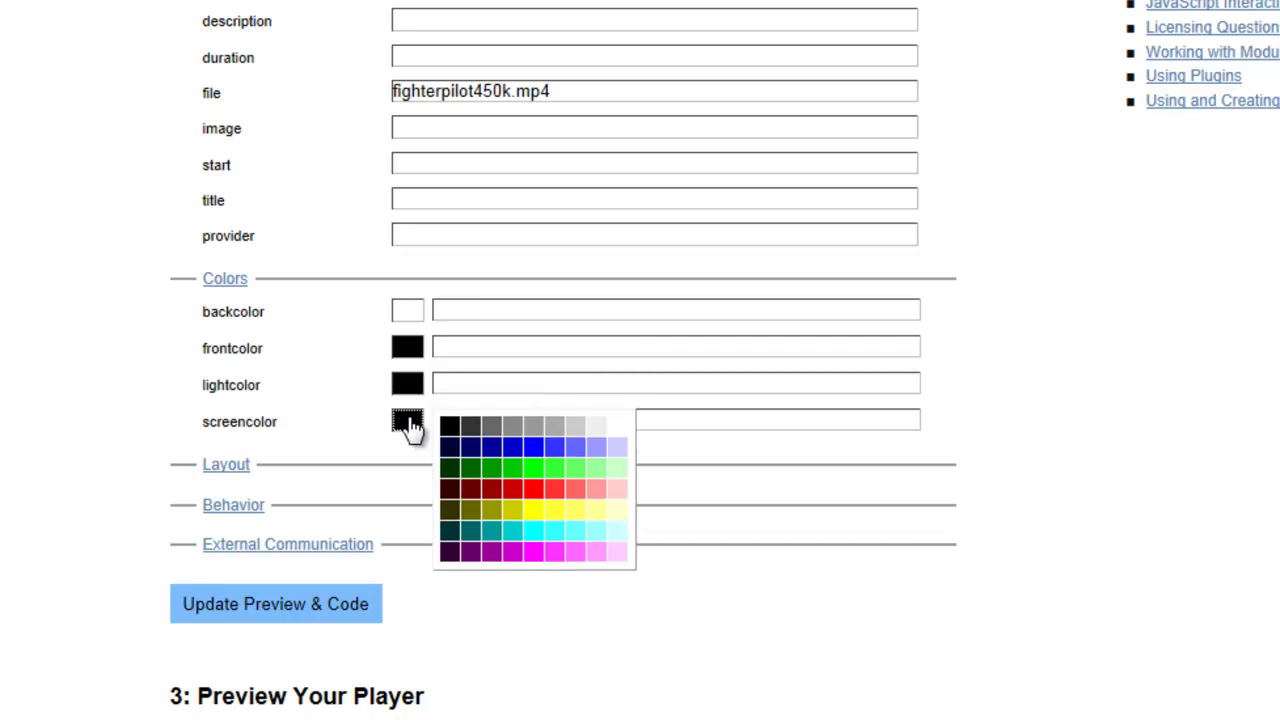
click(405, 312)
click(513, 362)
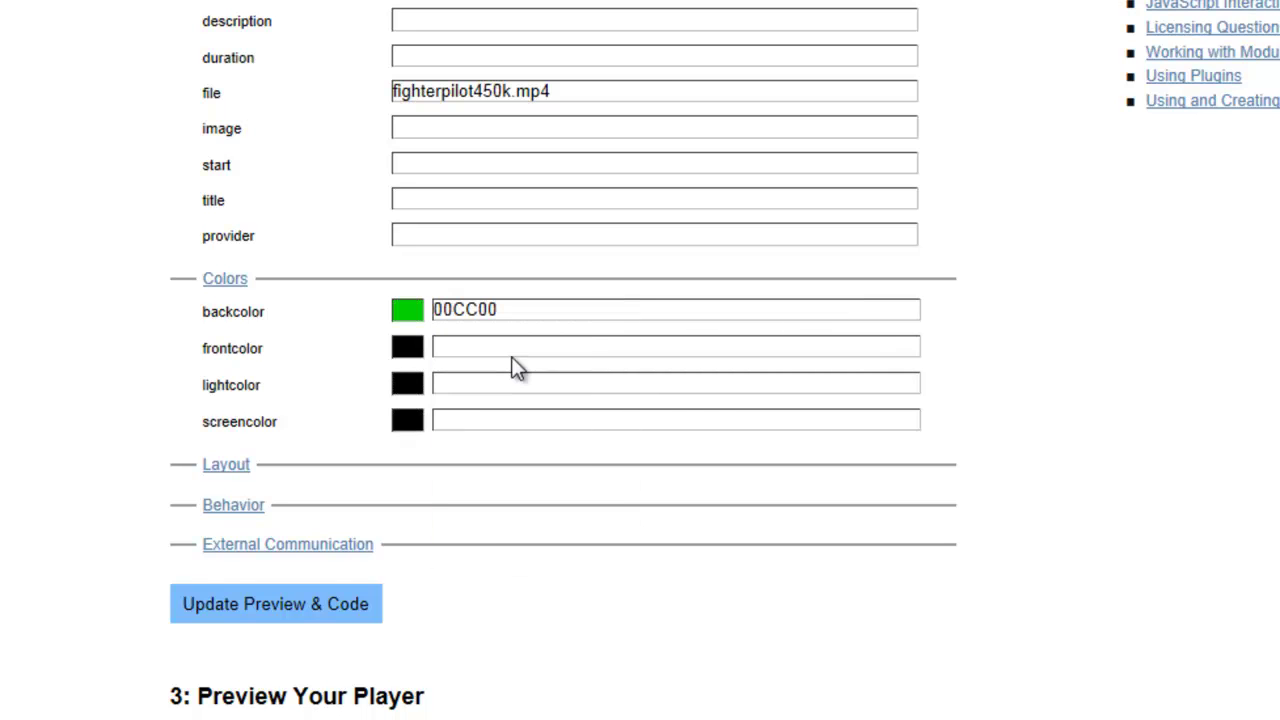
Set frontcolor to 00CCCC, lightcolor to 990099 and screencolor to 0000FF.
click(408, 352)
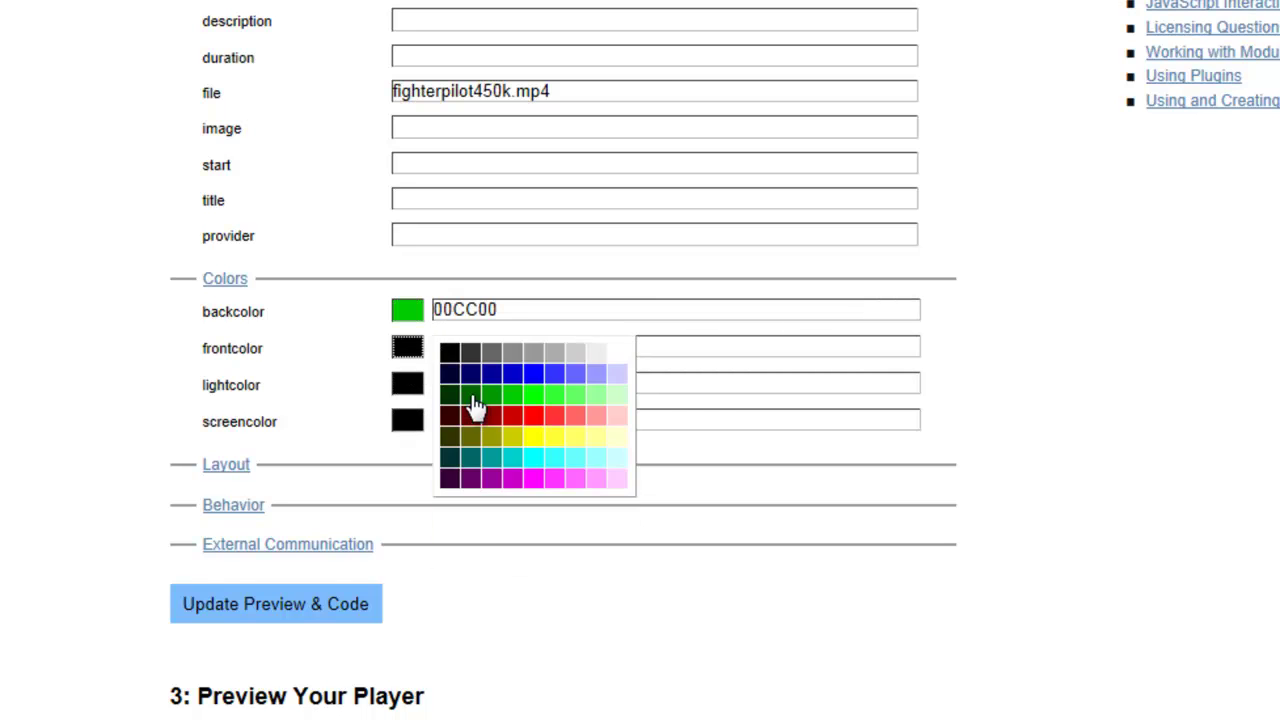
click(530, 457)
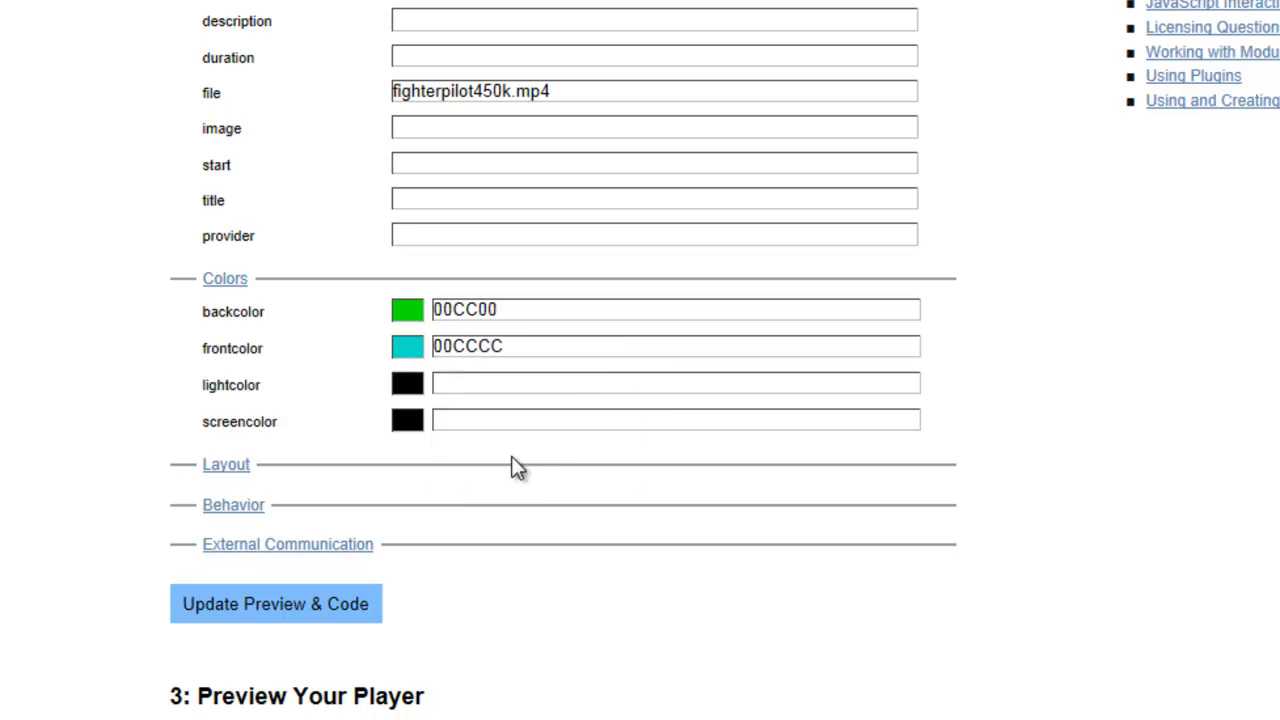
click(410, 392)
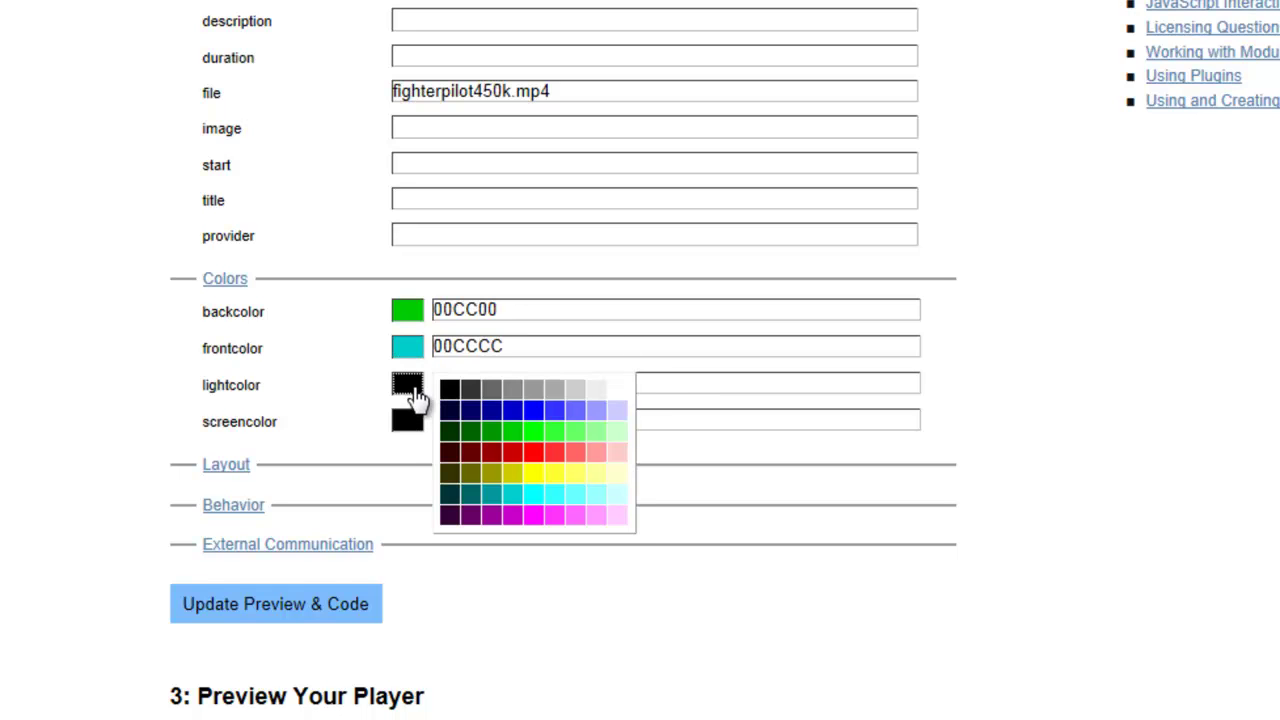
click(495, 516)
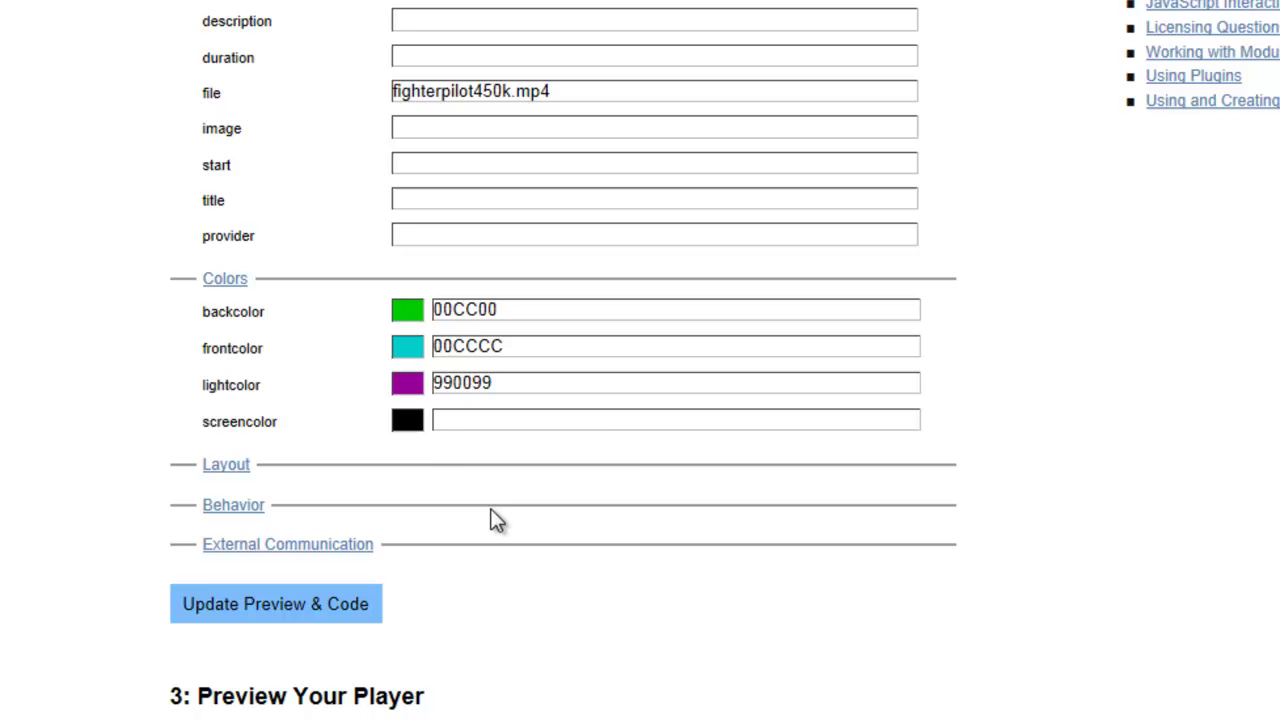
click(407, 421)
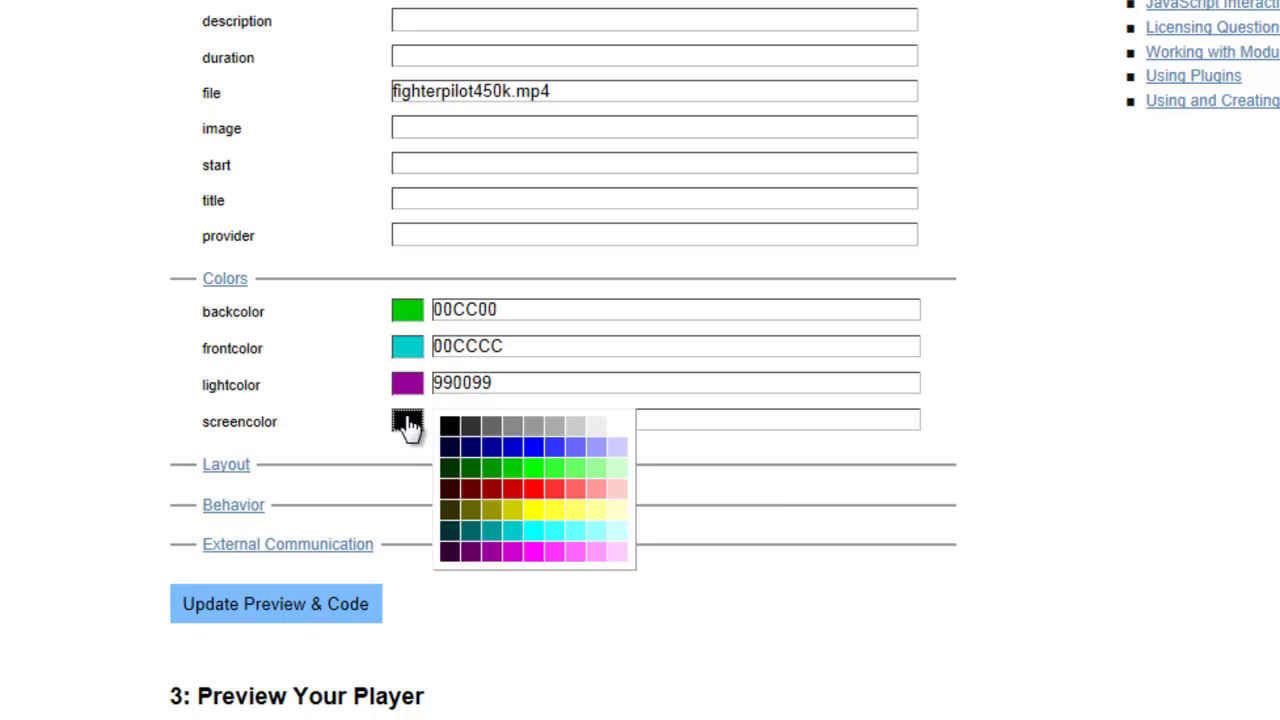
click(535, 447)
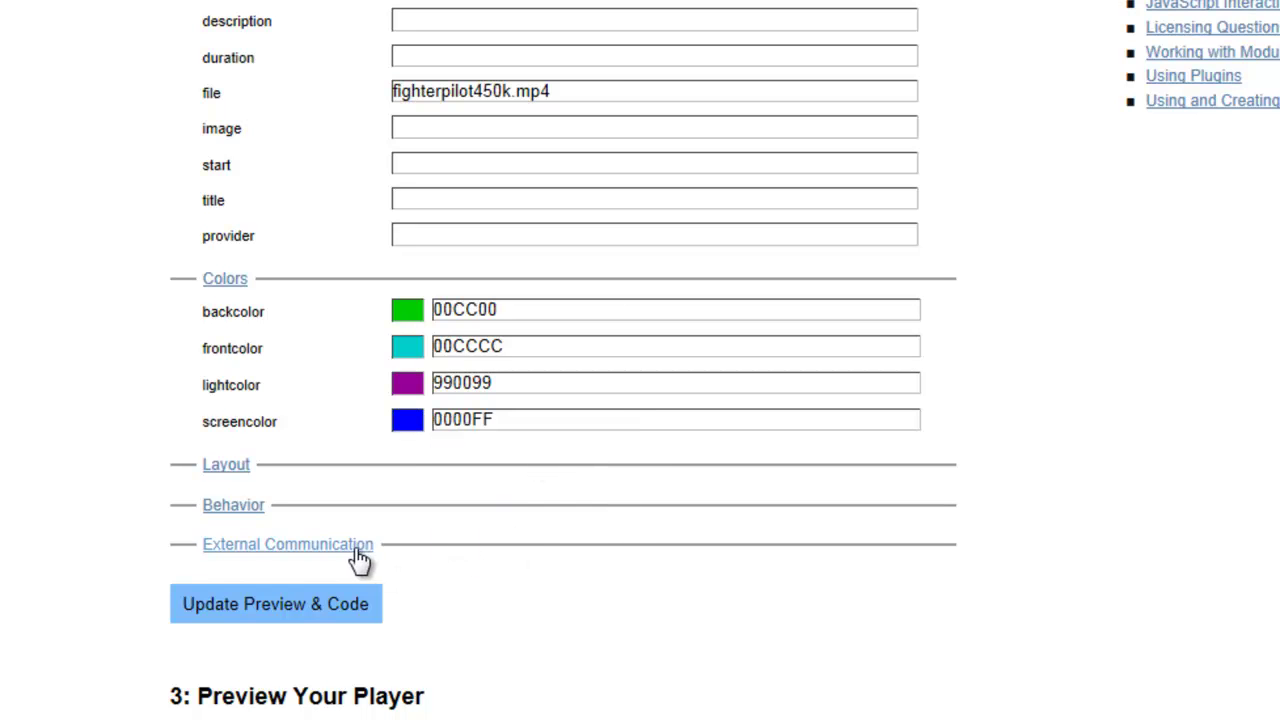
Expand the Layout section and review the controlbar choices and the playlist and skin descriptions.
click(226, 465)
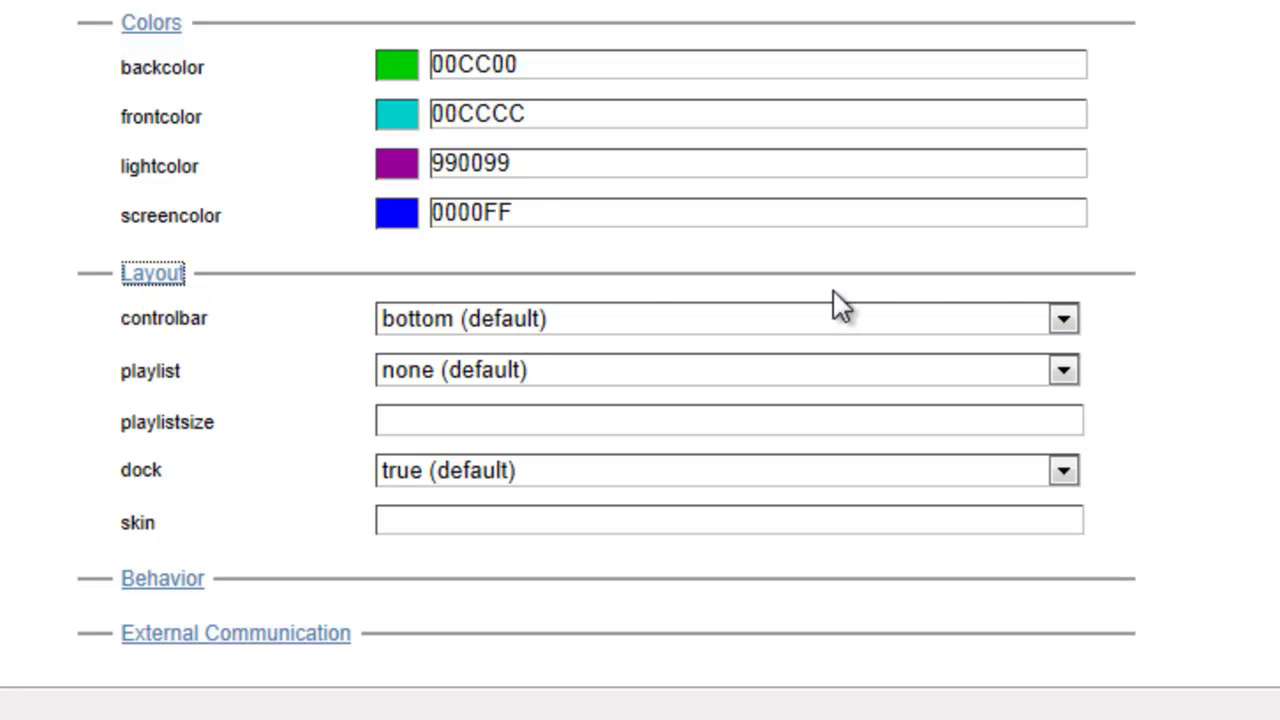
click(1064, 319)
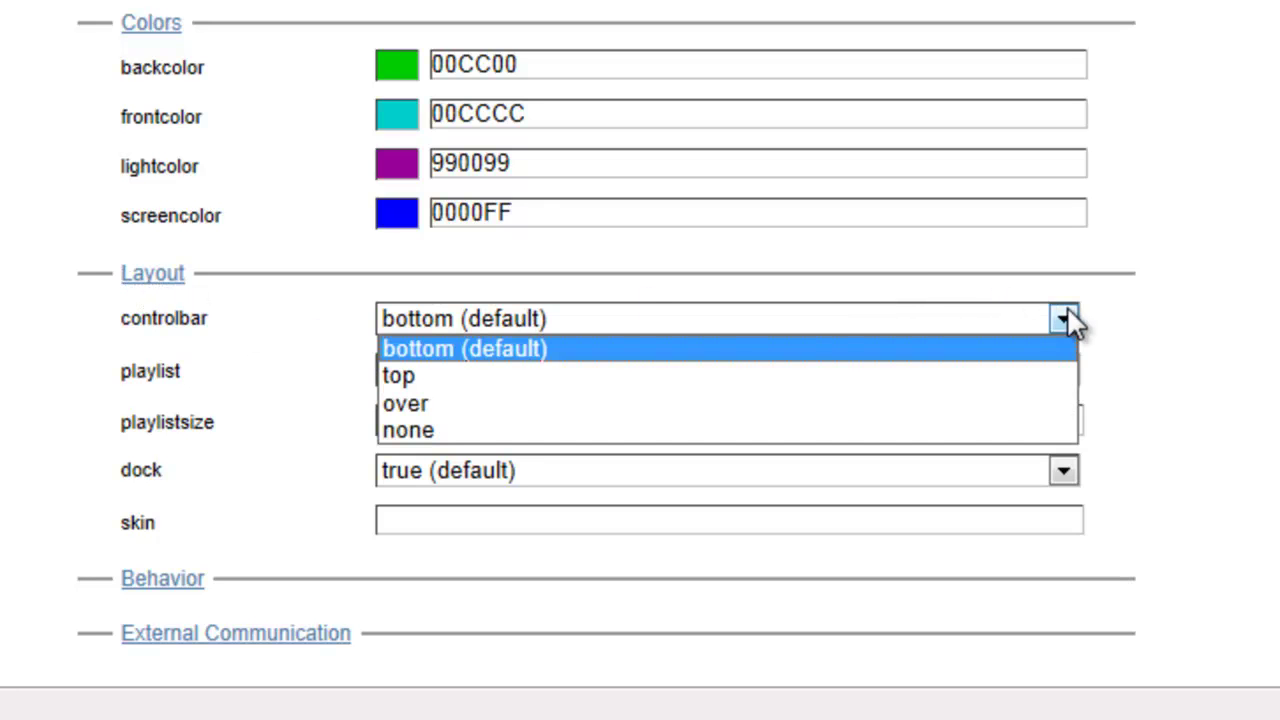
click(1066, 320)
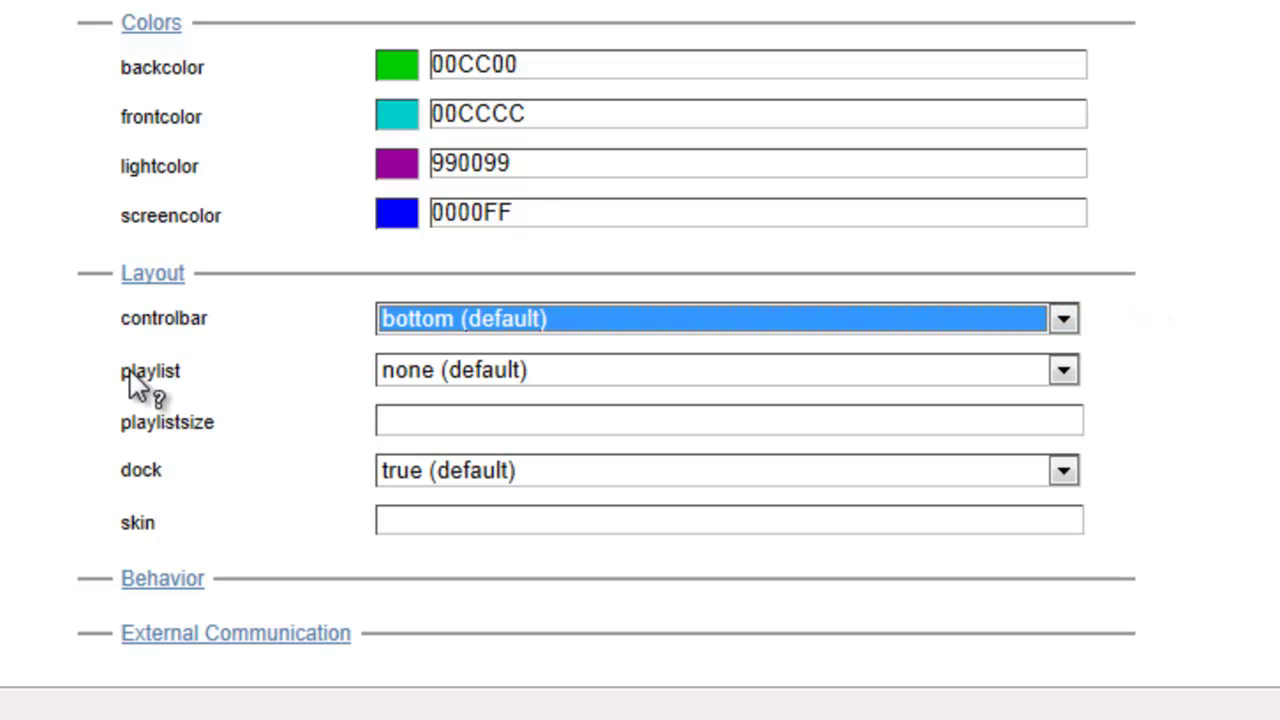
mouse_move(142, 378)
mouse_move(140, 527)
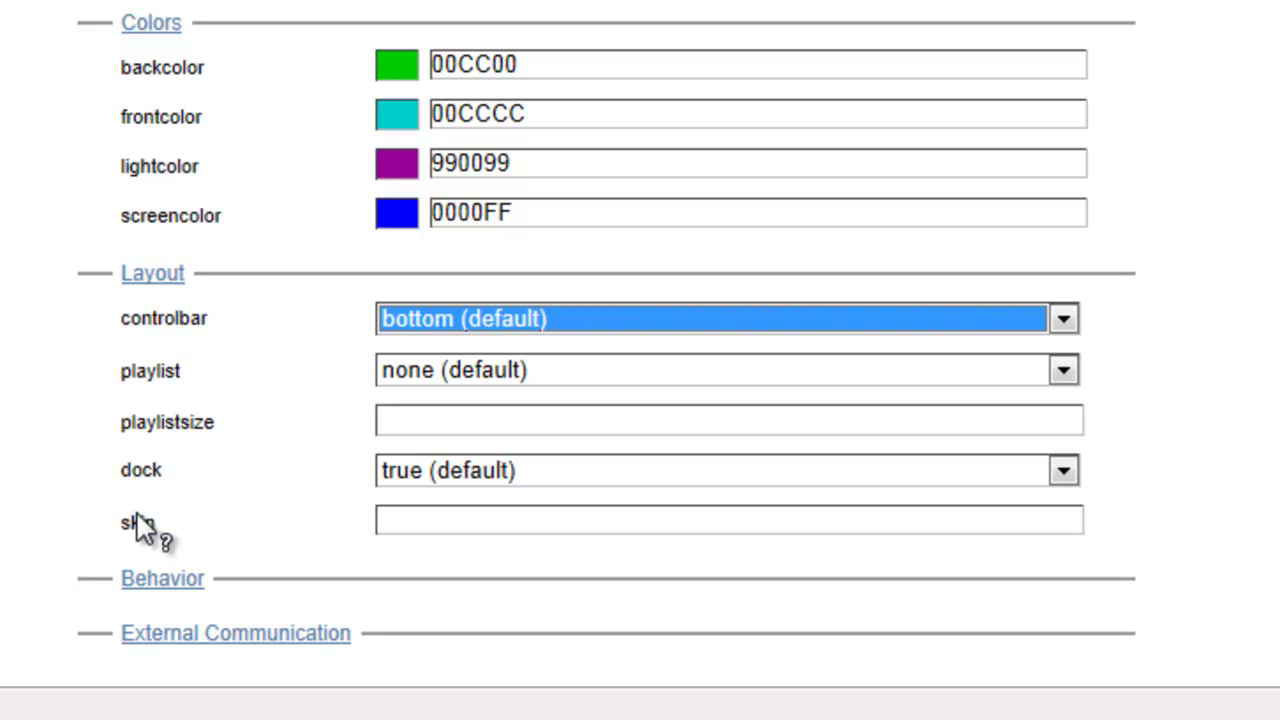
Expand the Behavior section and review the autostart choices and the bufferlength, icons, item and mute descriptions.
click(162, 578)
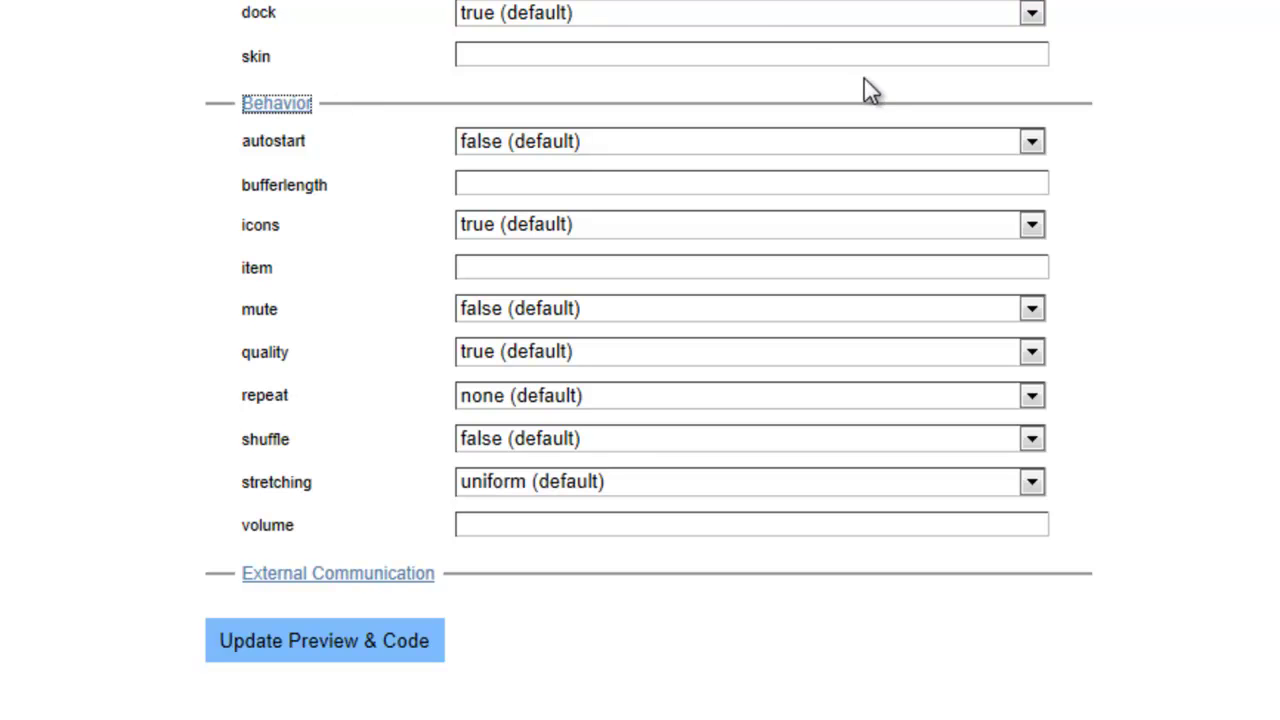
click(1031, 143)
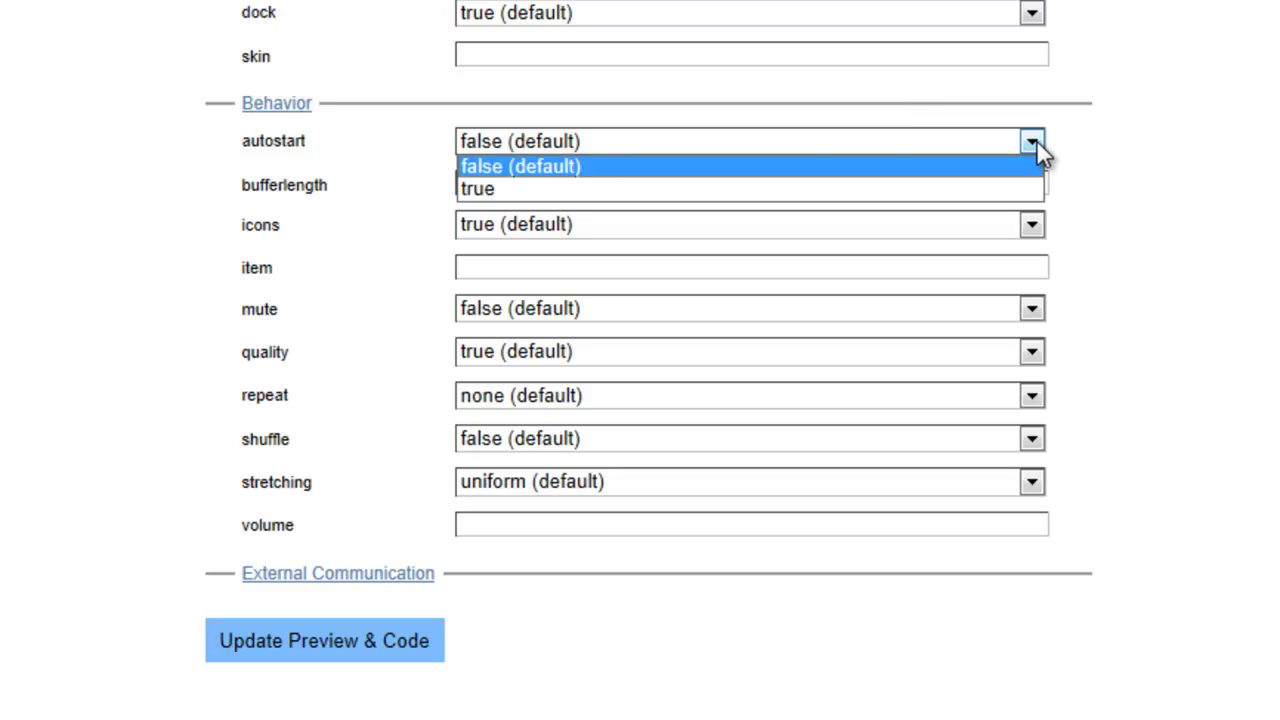
click(1036, 141)
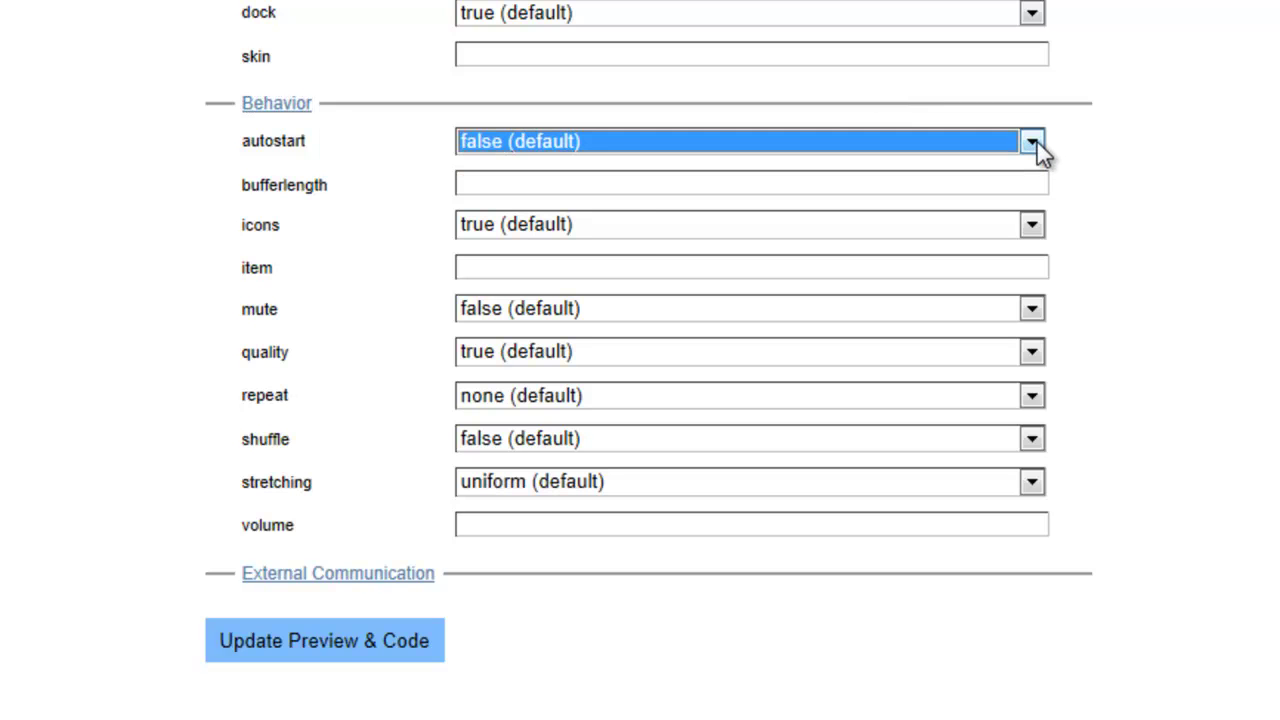
click(271, 177)
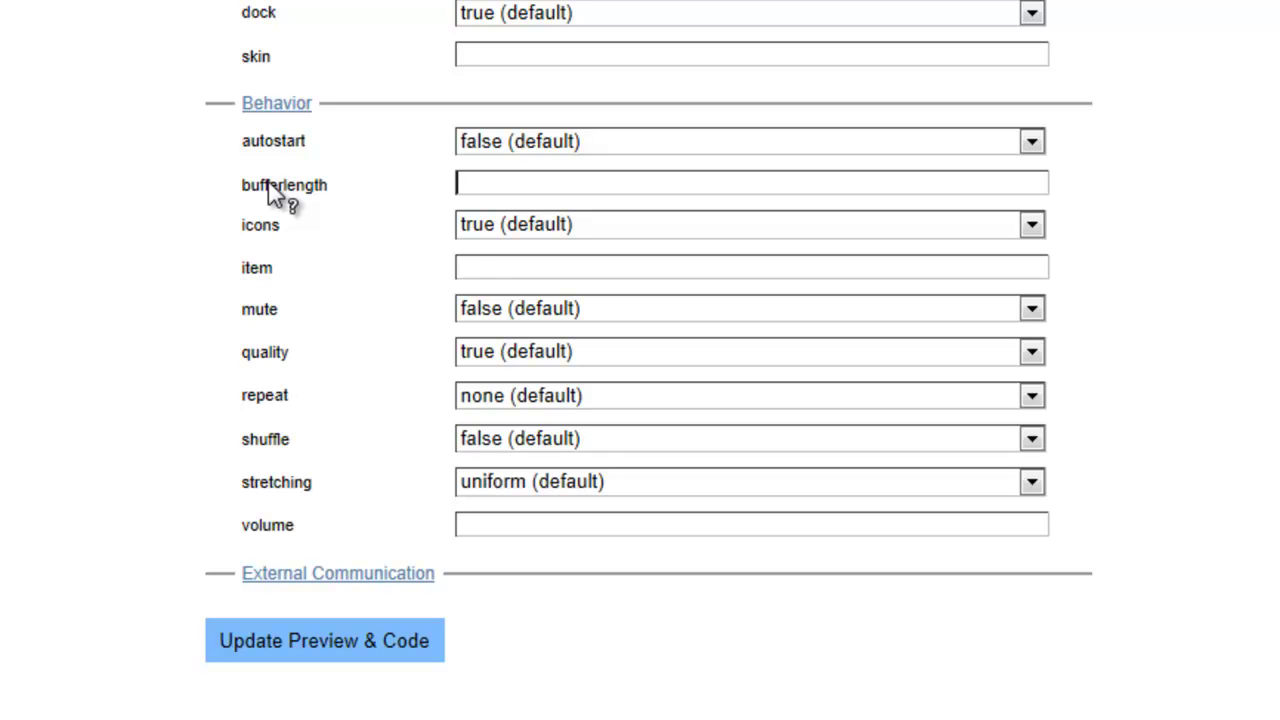
click(250, 233)
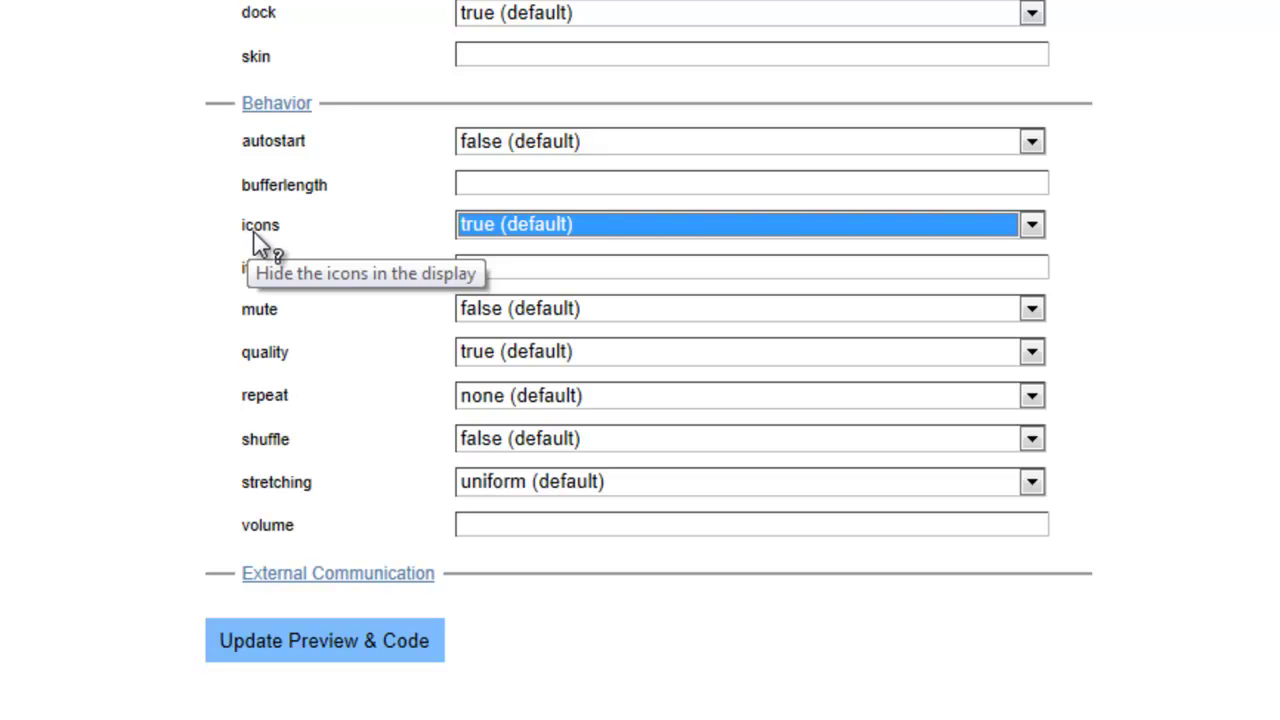
mouse_move(262, 271)
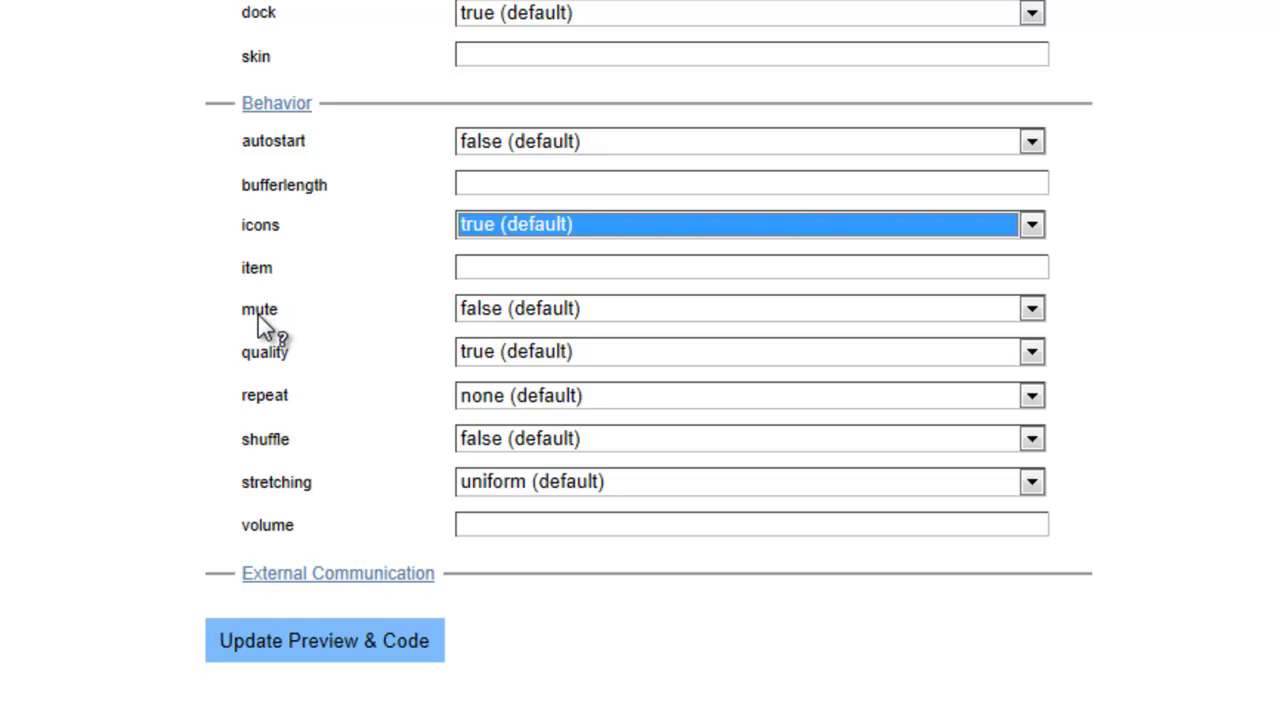
mouse_move(259, 315)
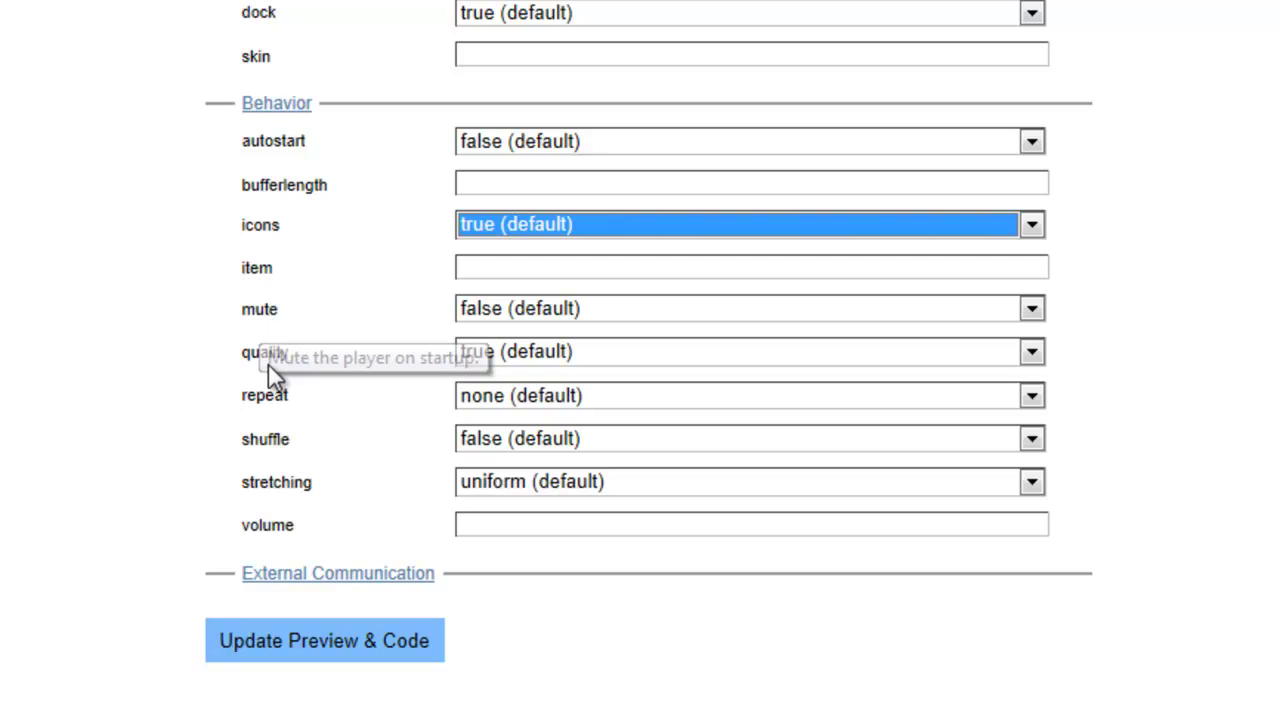
Review the quality, shuffle and volume descriptions and the available stretching choices in the Behavior section.
click(273, 356)
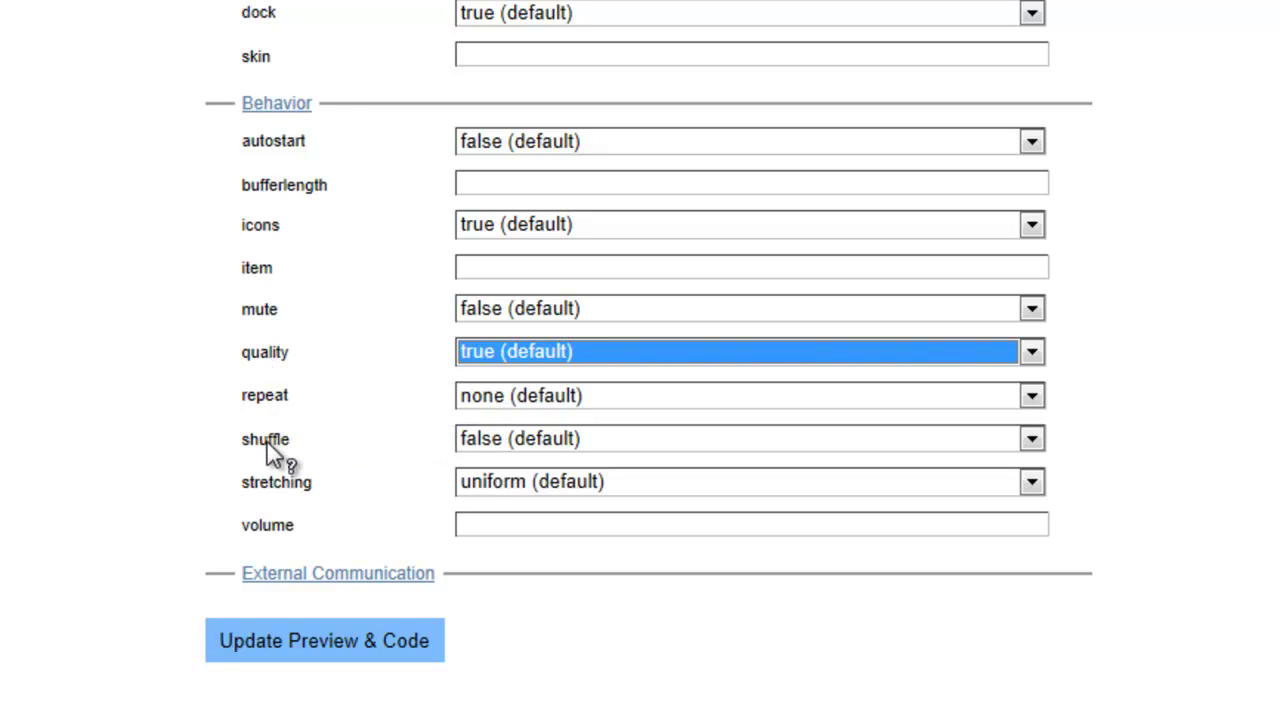
mouse_move(270, 450)
mouse_move(310, 490)
click(1032, 482)
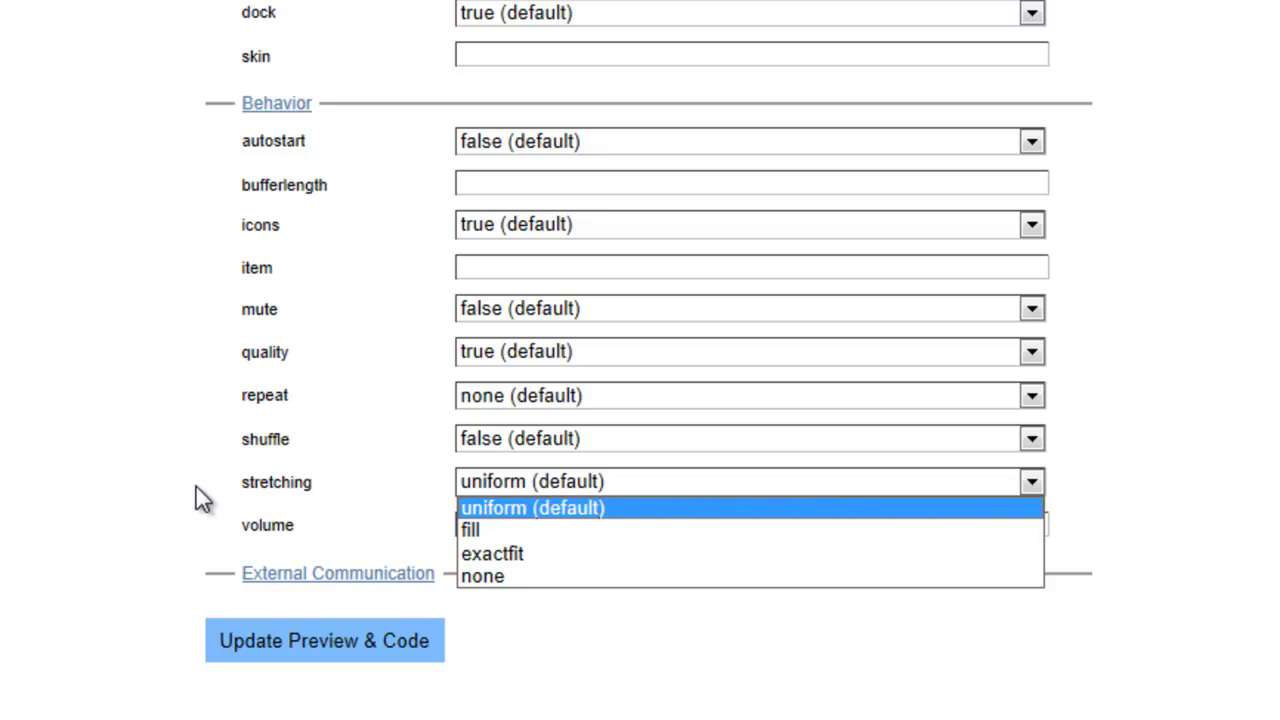
click(266, 537)
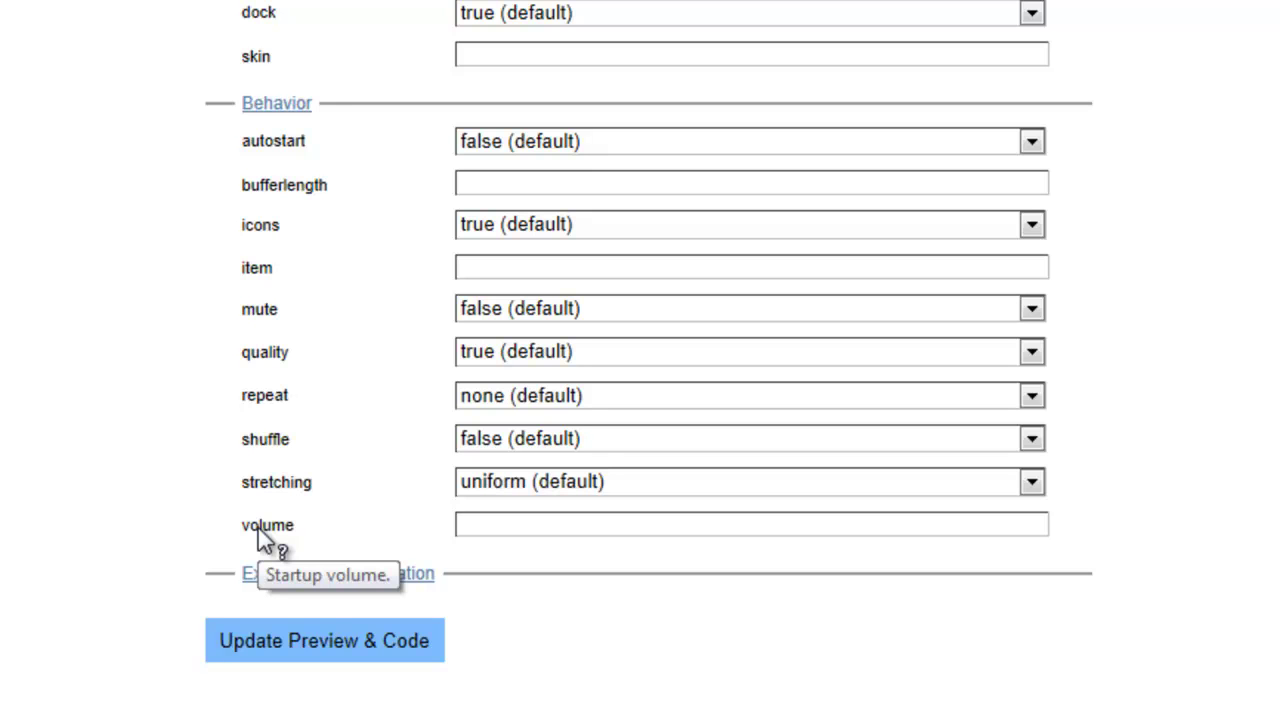
Expand External Communication and replace the streamer value with the on-demand stream URL rtmp://demonstration.ondemand.netbroadcasting.tv/demonstration/_definst_/ copied from demonstration.pdf.
click(415, 578)
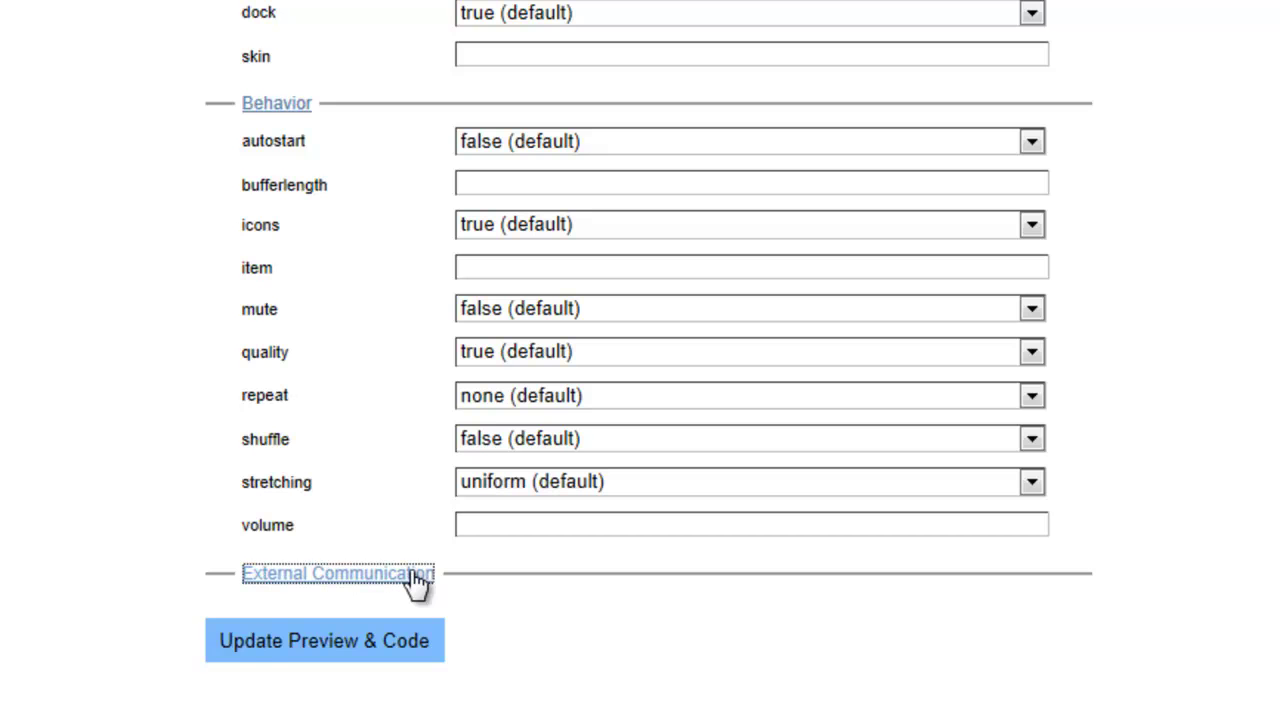
scroll(470, 600, down, 5)
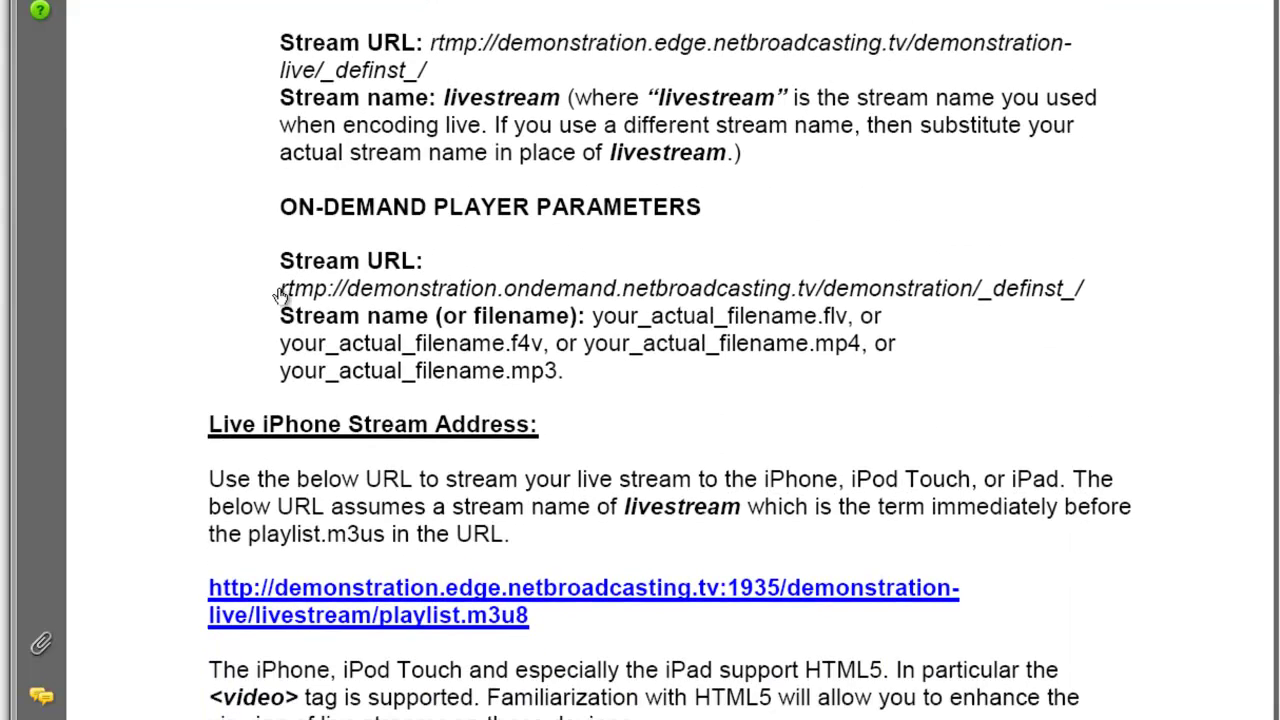
triple_click(282, 295)
key(ctrl+c)
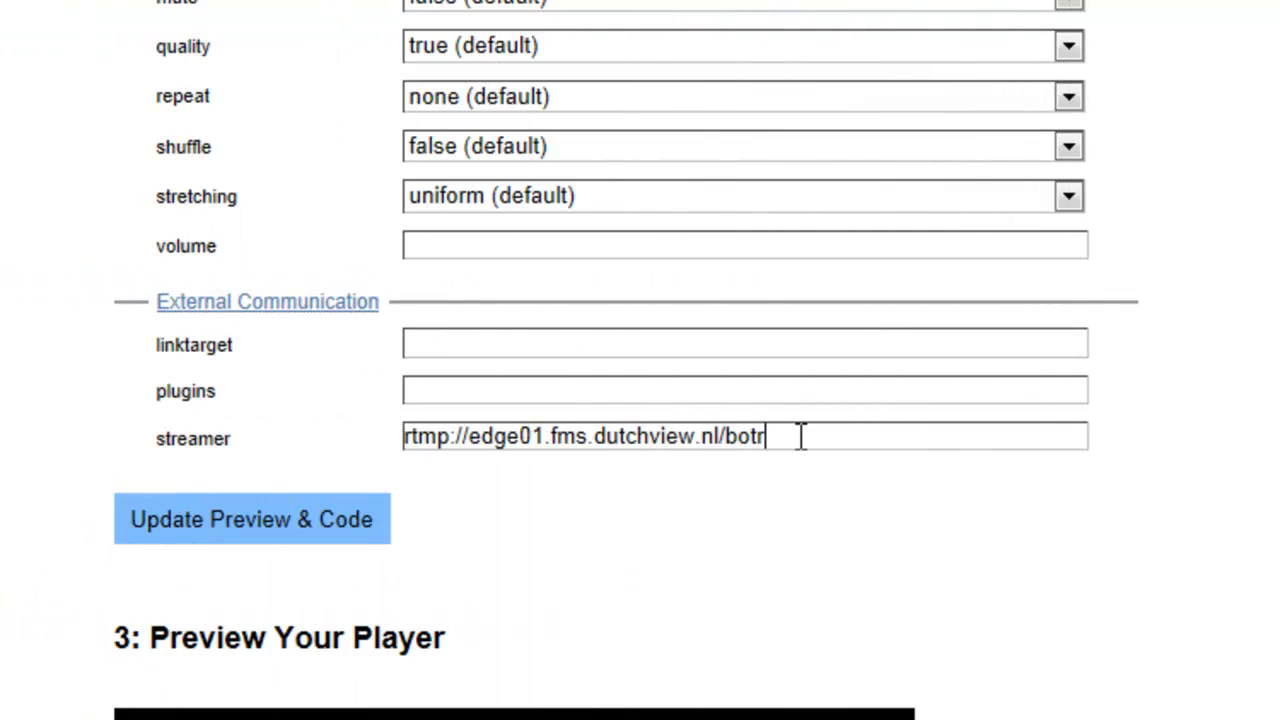
drag(801, 437, 321, 440)
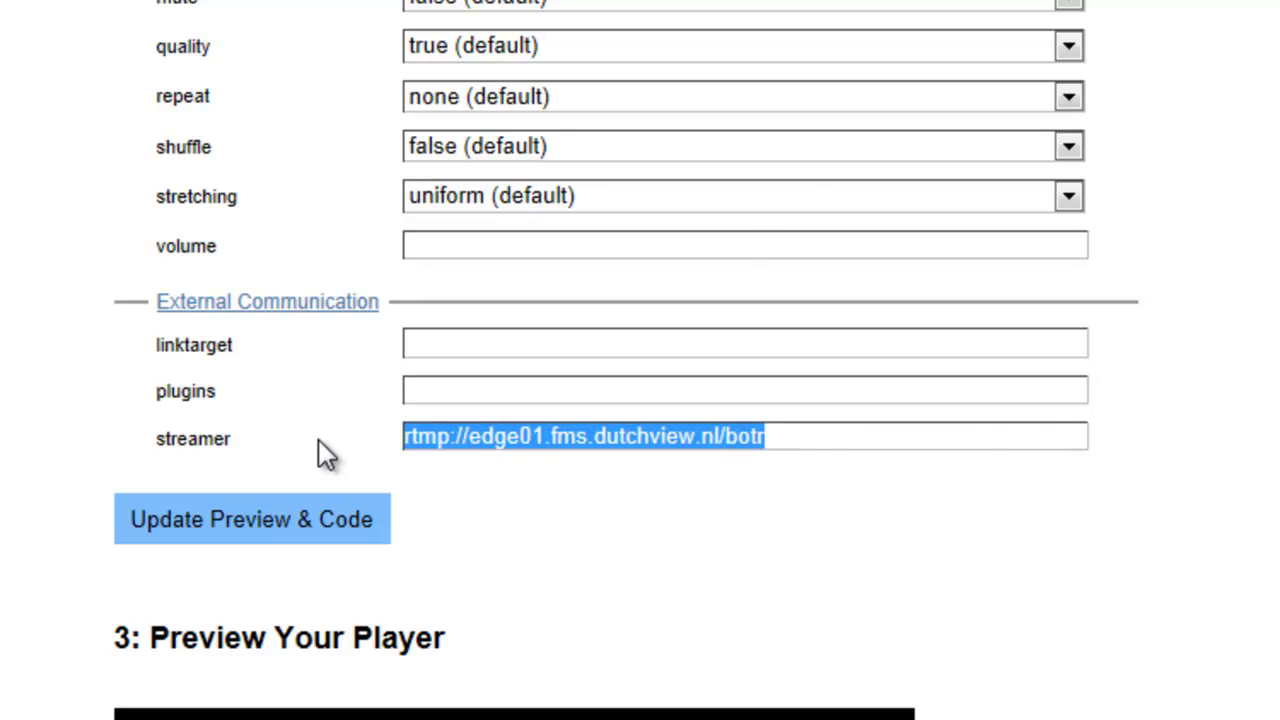
key(ctrl+v)
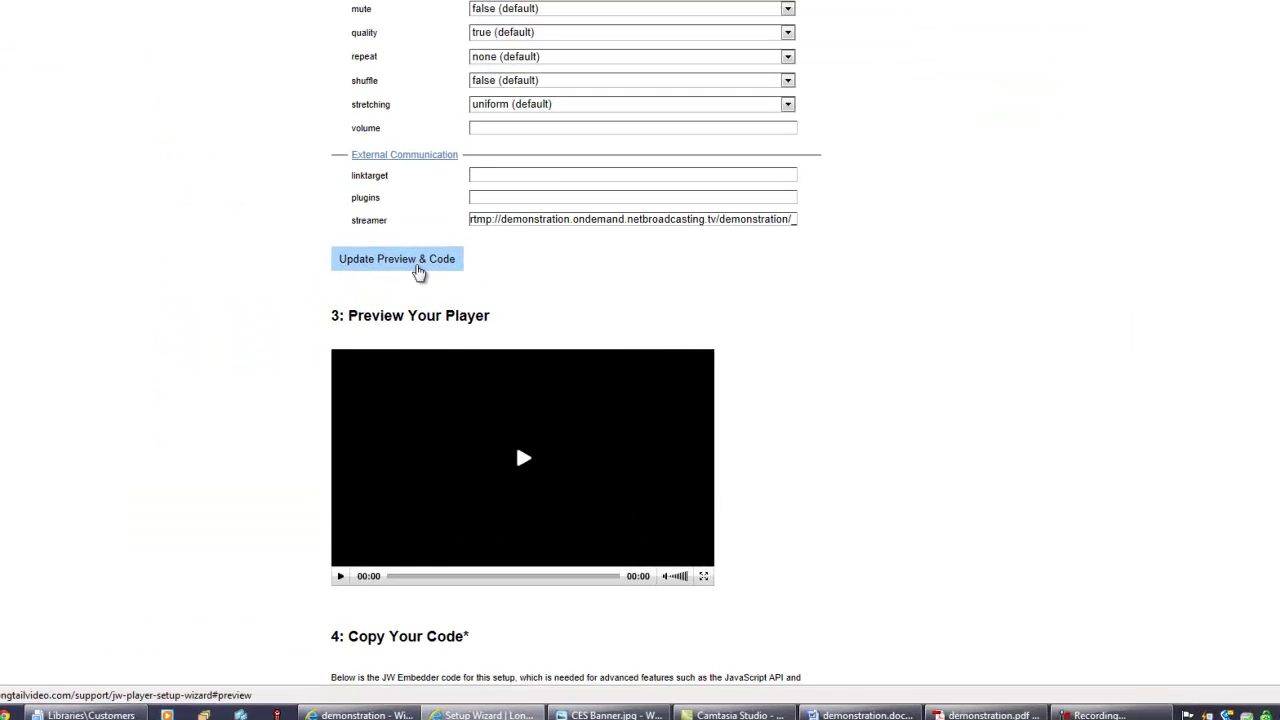
Update the preview and code with the streamer settings and play the stream in the preview player.
click(473, 105)
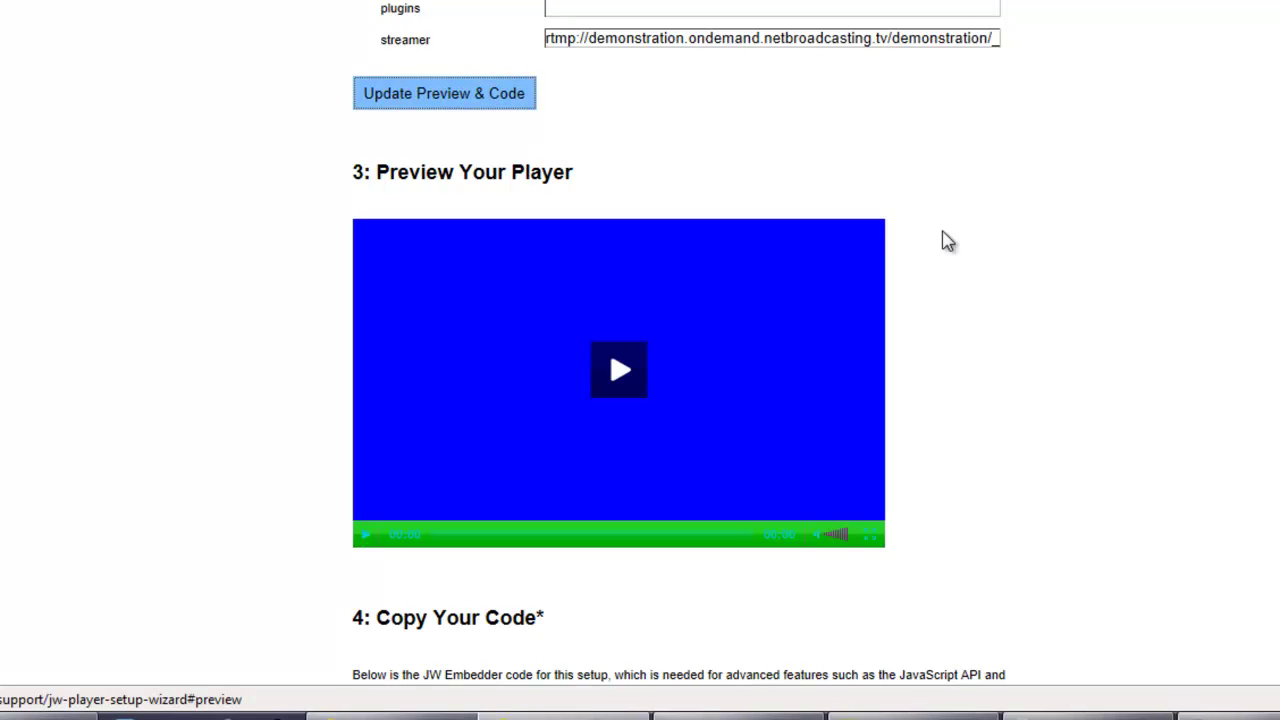
click(620, 373)
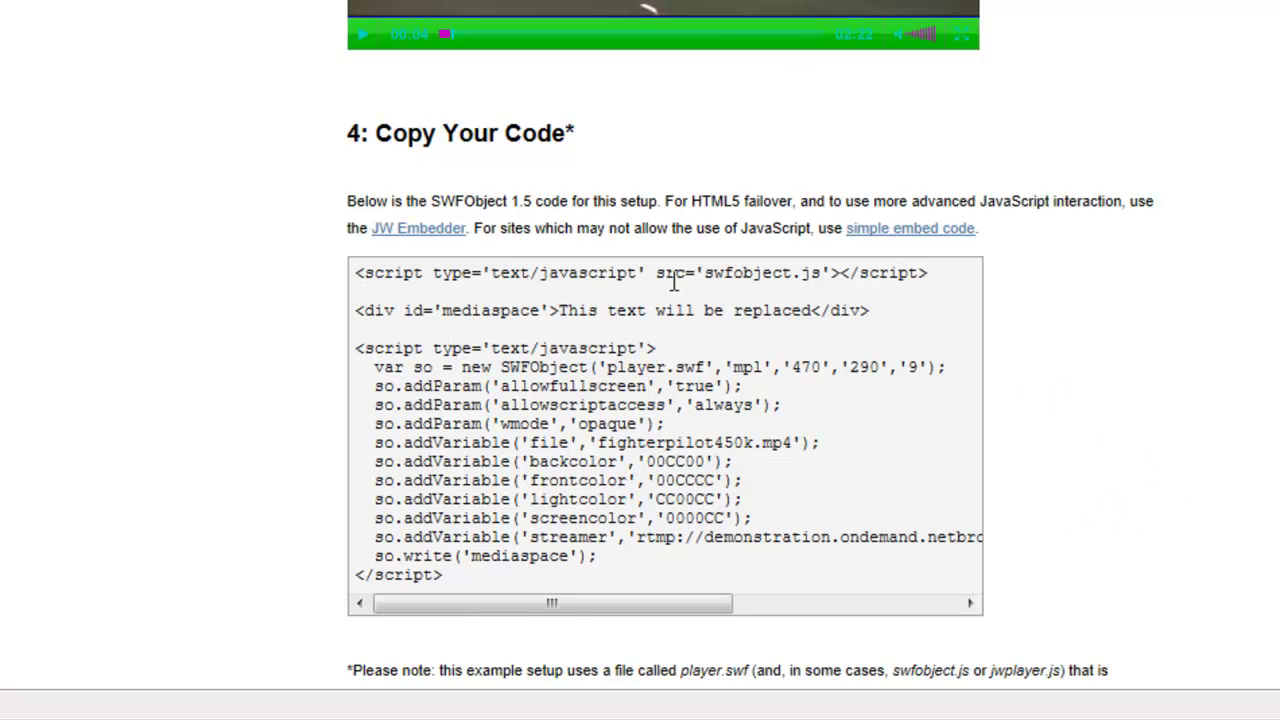
Compare the JW Embedder, simple embed and SWFObject code versions and review the SWFObject script source and HTML5 failover note.
drag(657, 278, 815, 288)
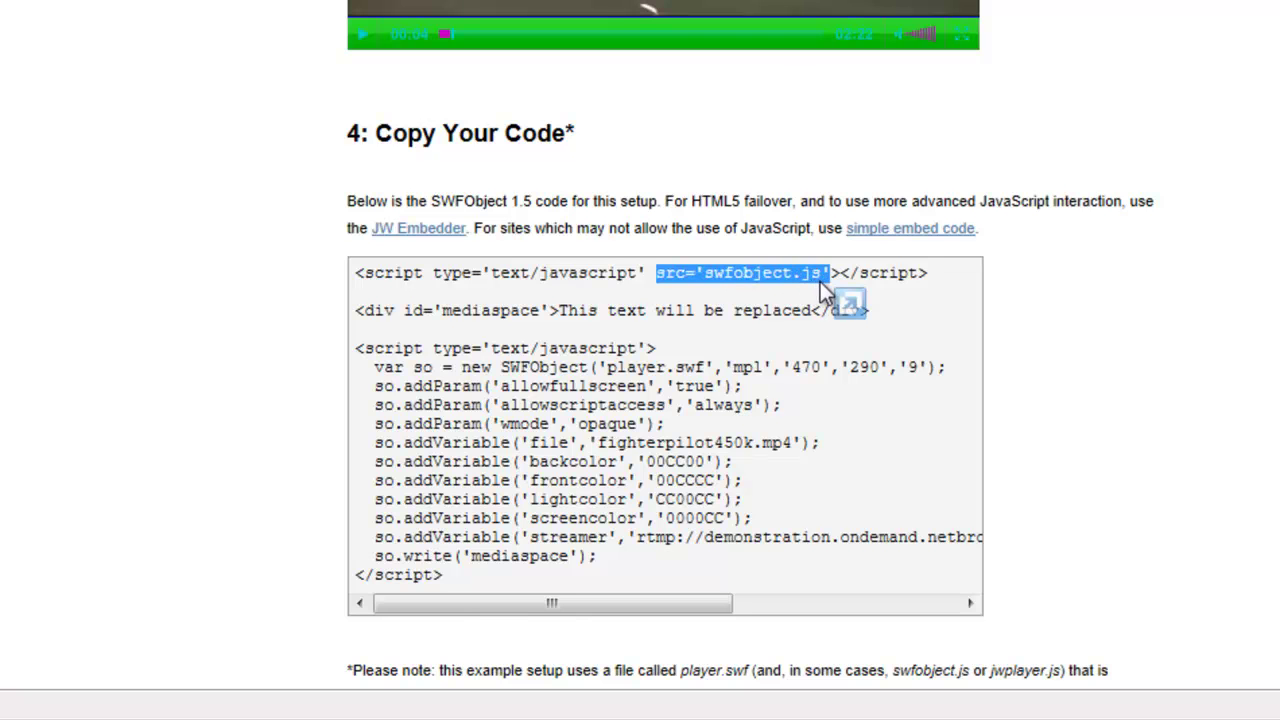
click(450, 238)
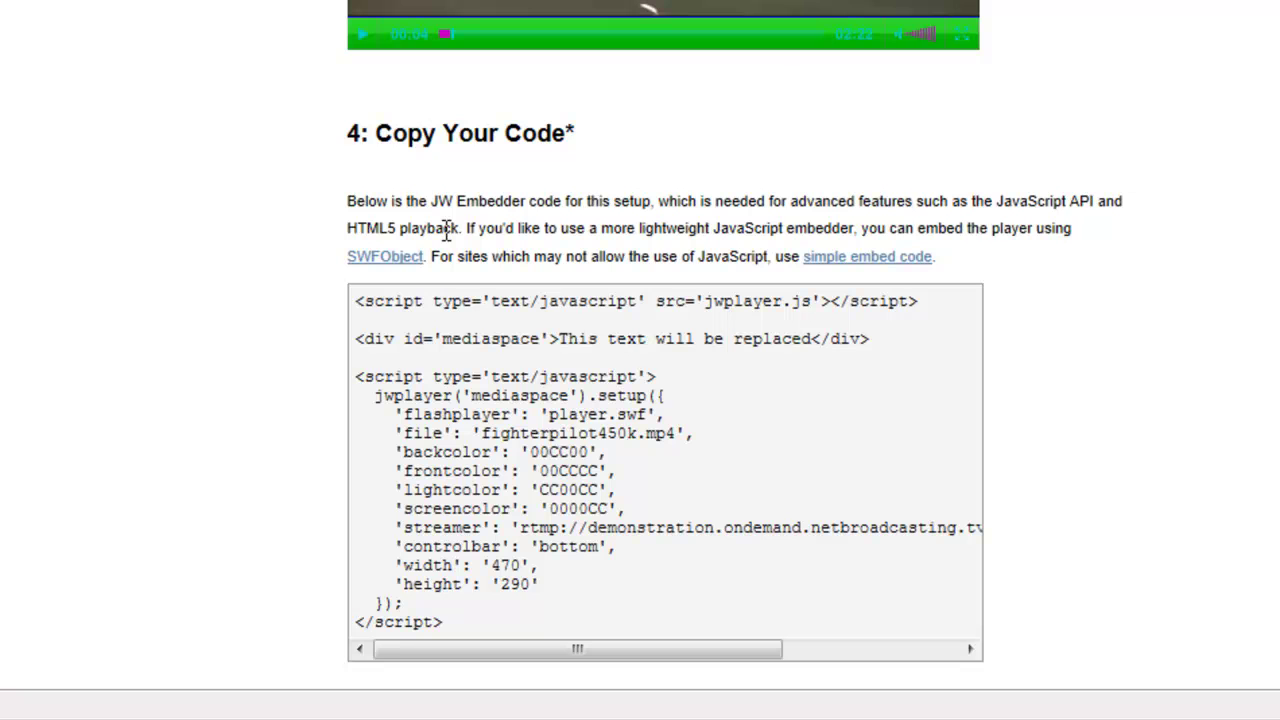
click(395, 258)
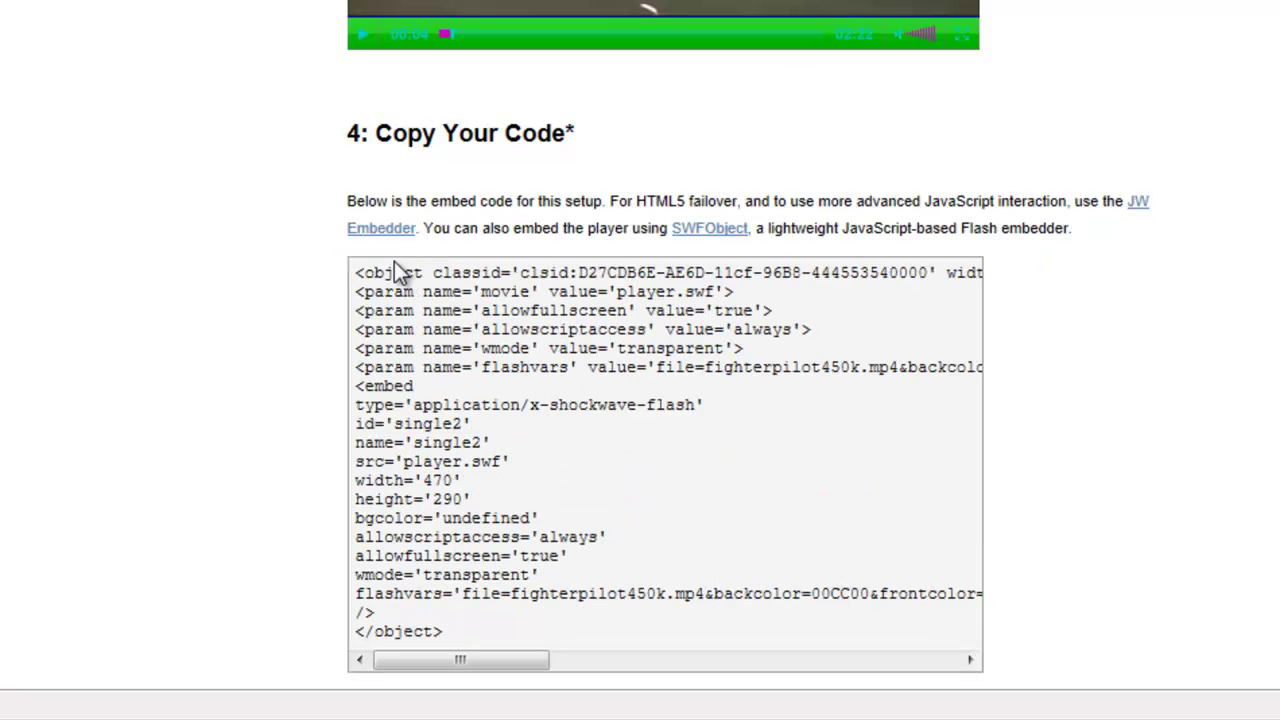
click(681, 230)
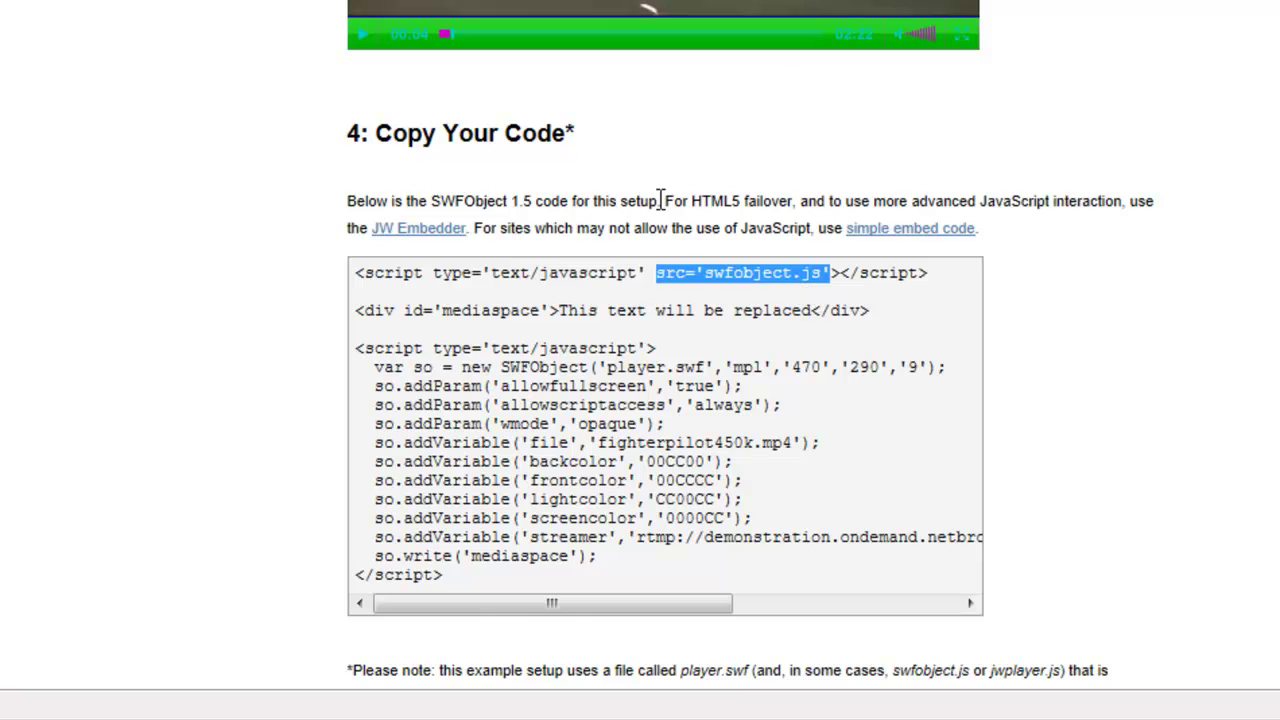
drag(661, 199, 466, 245)
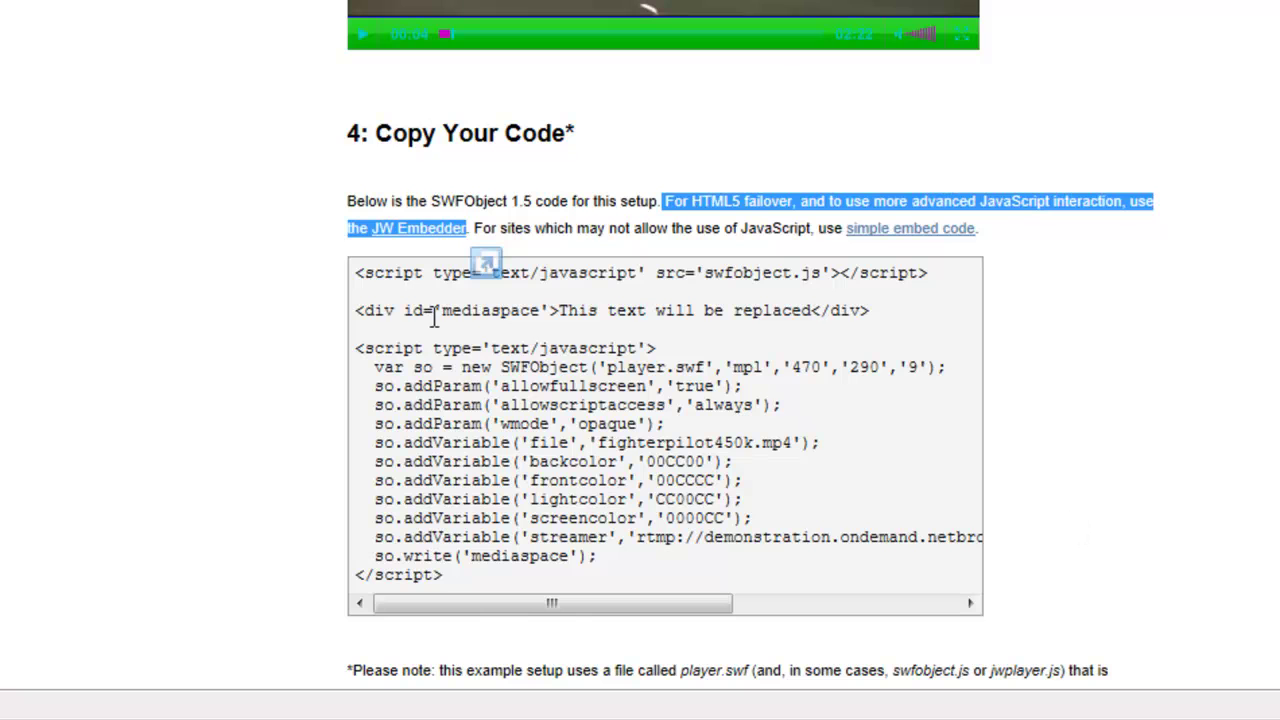
click(352, 277)
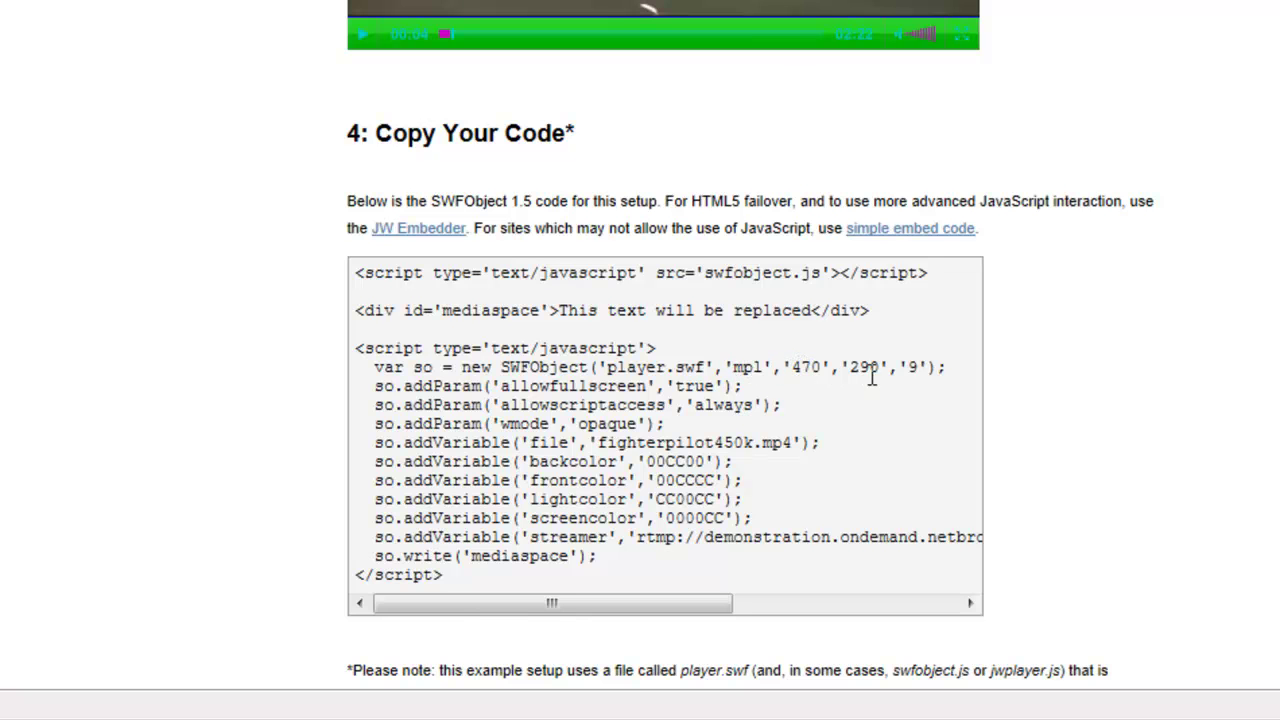
Copy the SWFObject code from 'mpl' through the so before .write and switch to a new Microsoft Word document.
mouse_move(875, 373)
drag(728, 367, 392, 565)
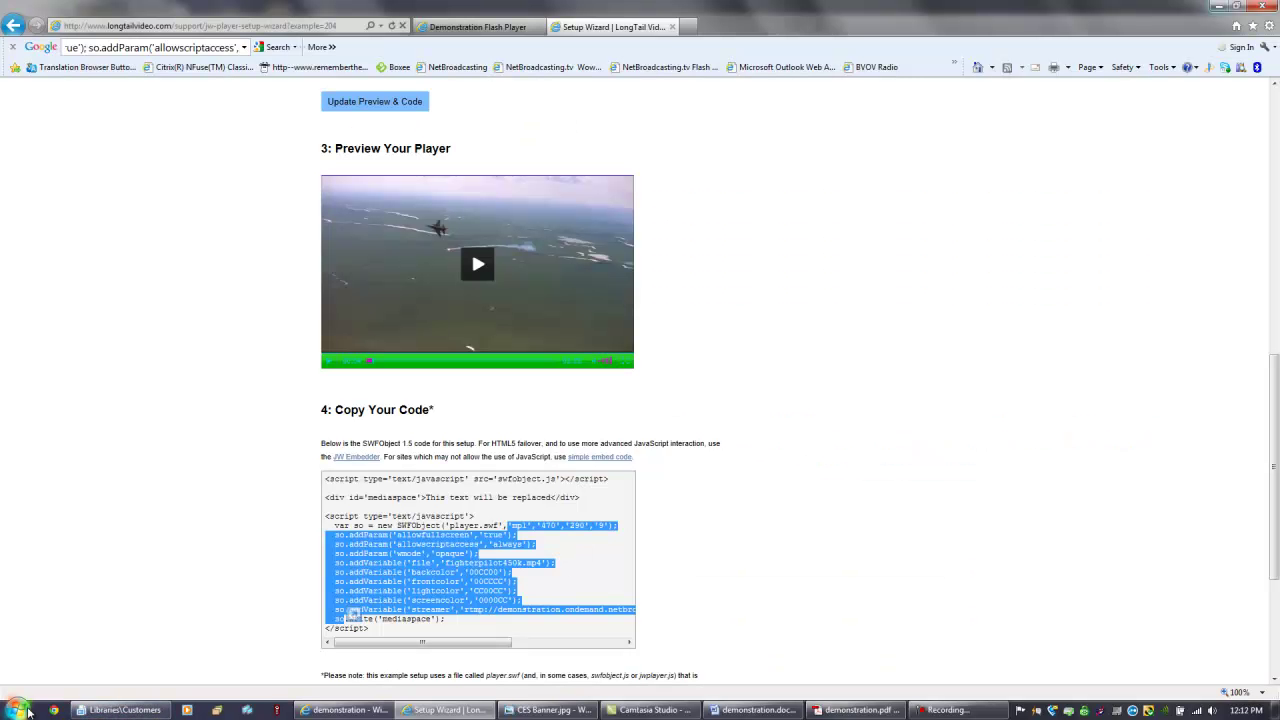
click(28, 710)
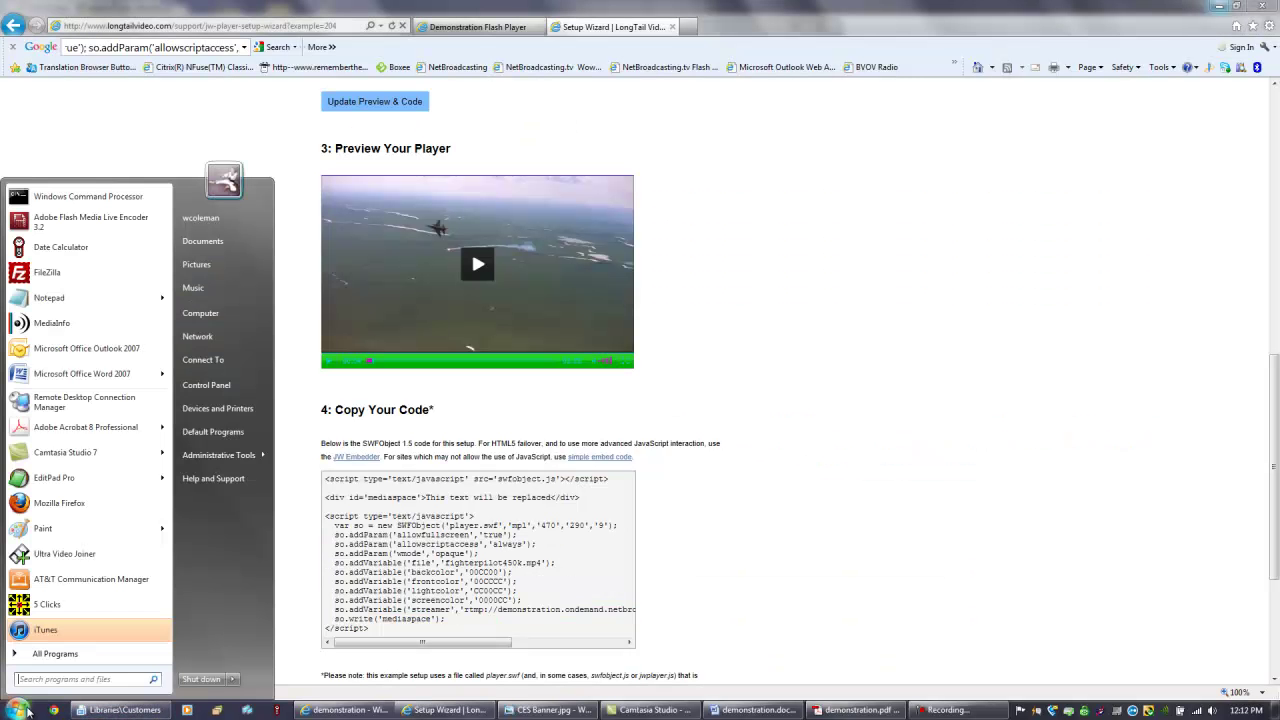
click(66, 376)
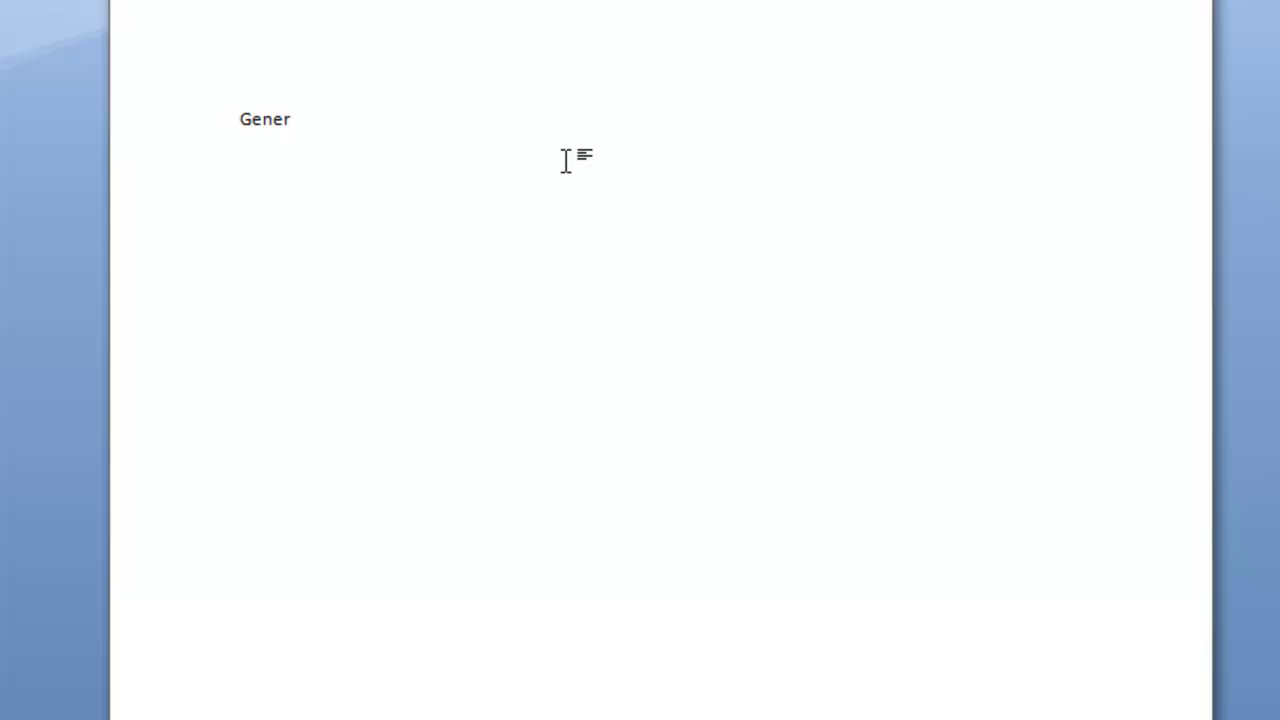
Enter the heading Generated Code, paste the copied code beneath it and add blank lines after it.
text(ed Code)
key(Return)
key(Return)
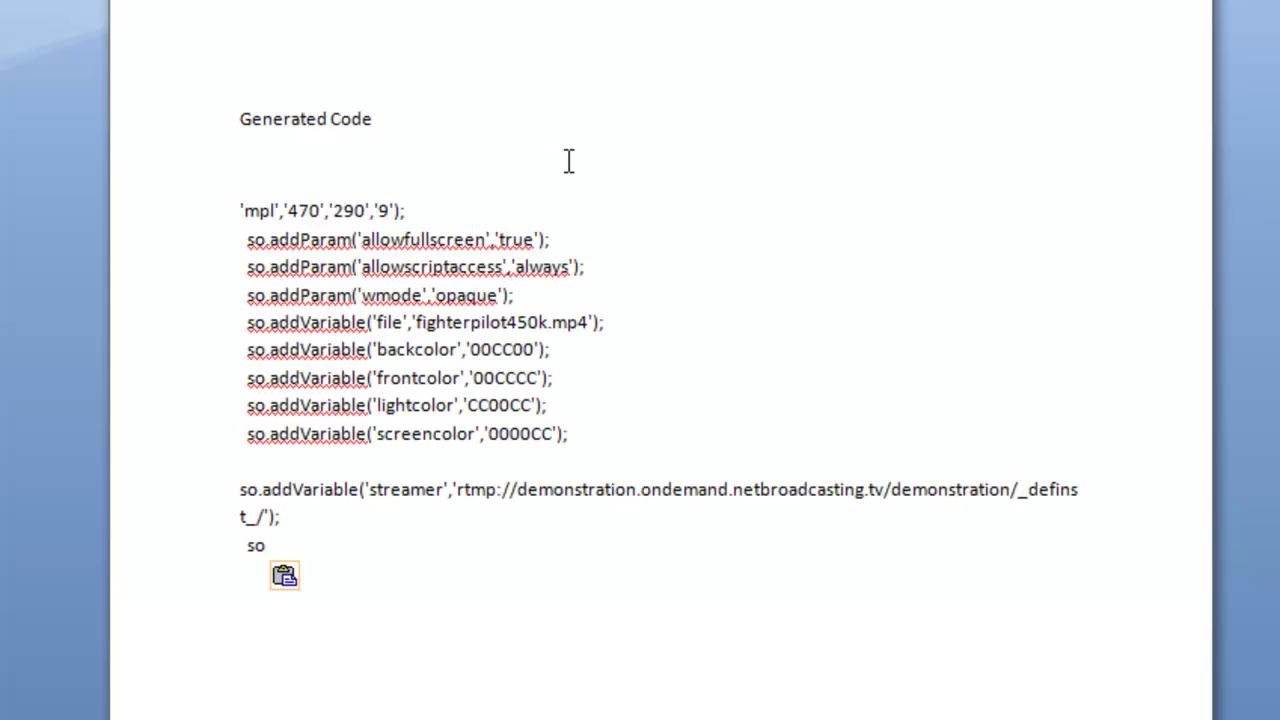
key(Return)
key(Return)
key(Return)
key(Return)
key(Return)
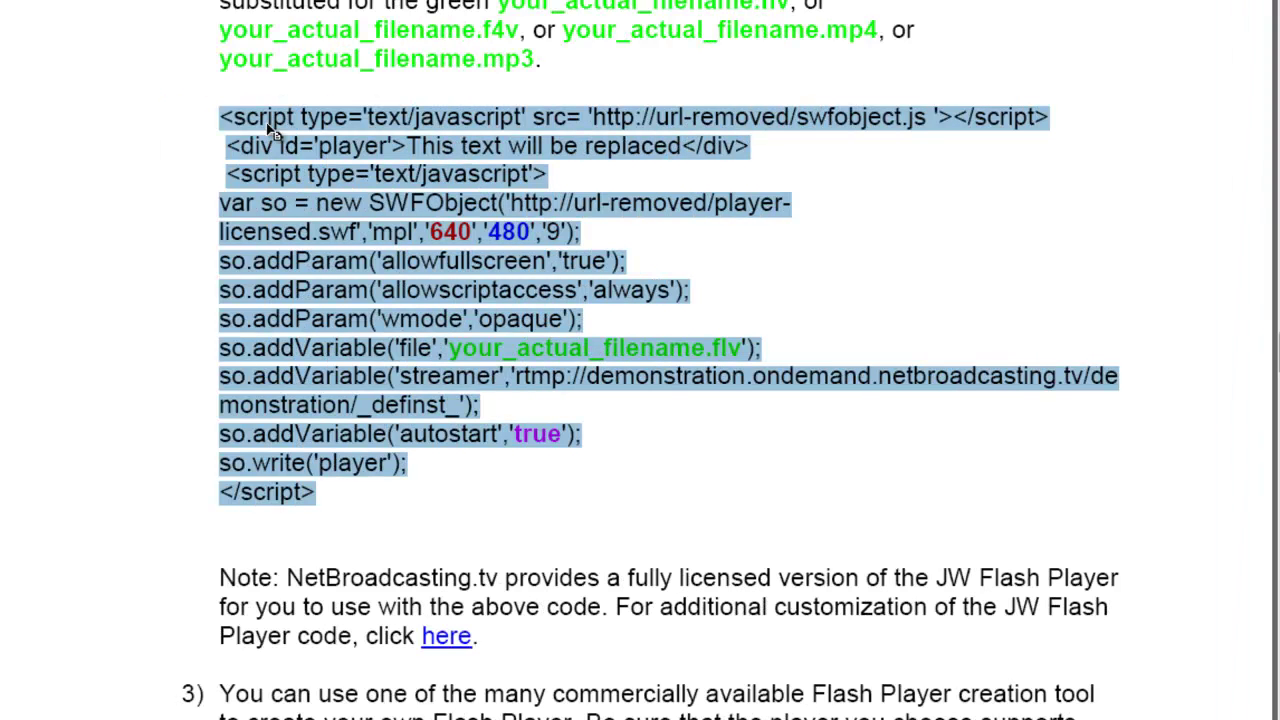
Copy the complete sample script from demonstration.pdf and paste it into the Word document under the heading Provisioning Document Code.
click(218, 117)
drag(218, 117, 335, 505)
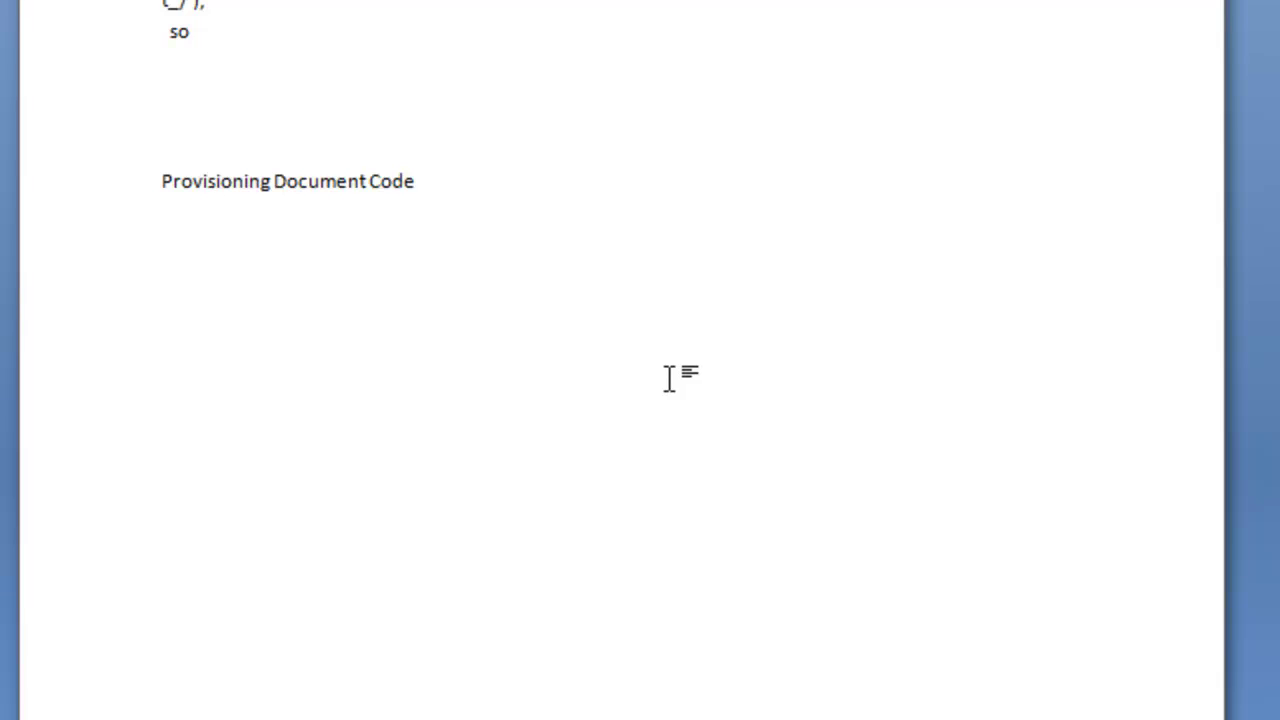
text(<script type='text/javascript' src='http://url-removed/swfobject.js '></script> <div id='player'>This text will be replaced</div> <script type='text/javascript'> var so = new SWFObject('http://url-removed/player-licensed.swf','mpl','640','480','9'); so.addParam('allowfullscreen','true'); so.addParam('allowscriptaccess','always'); so.addParam('wmode','opaque'); so.addVariable('file','your_actual_filename.flv'); so.addVariable('streamer','rtmp://demonstration.ondemand.netbroadcasting.tv/demonstration/_definst_'); so.addVariable('autostart','true'); so.write('player'); </script>)
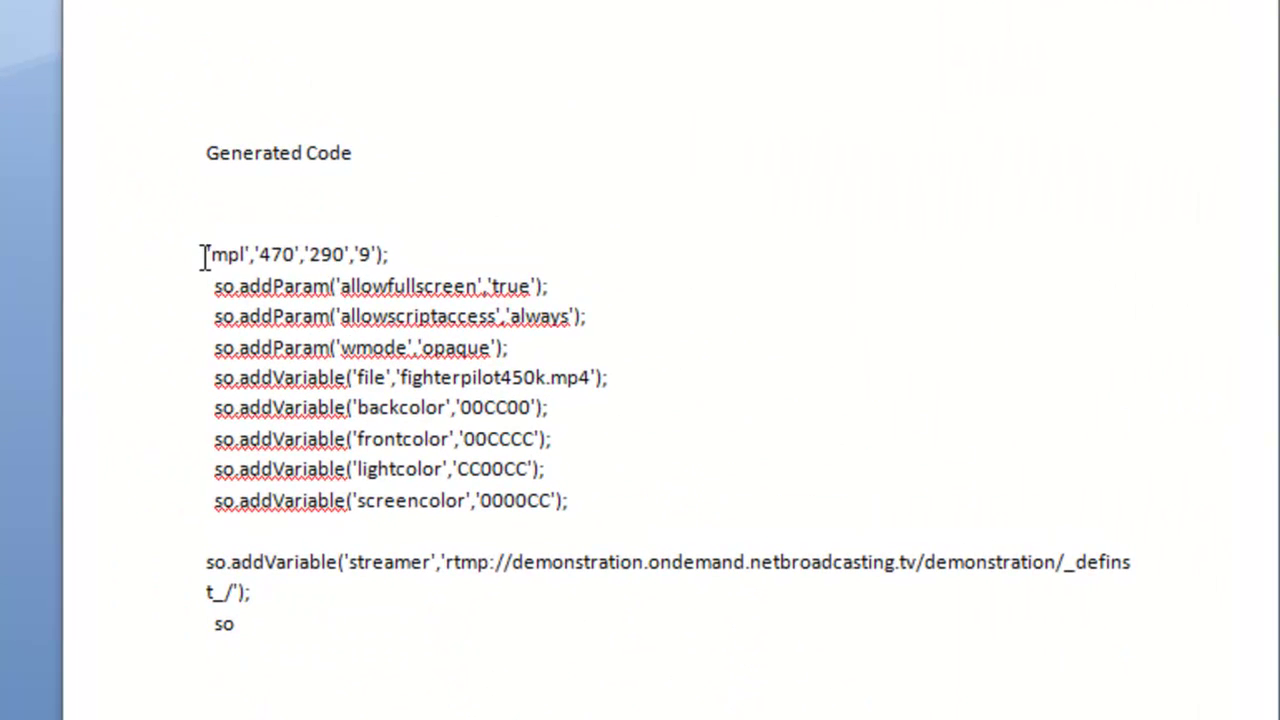
Replace the provisioning code from 'mpl' through the so before .write with the generated code and rejoin so with .write('player').
drag(204, 256, 266, 616)
key(ctrl+c)
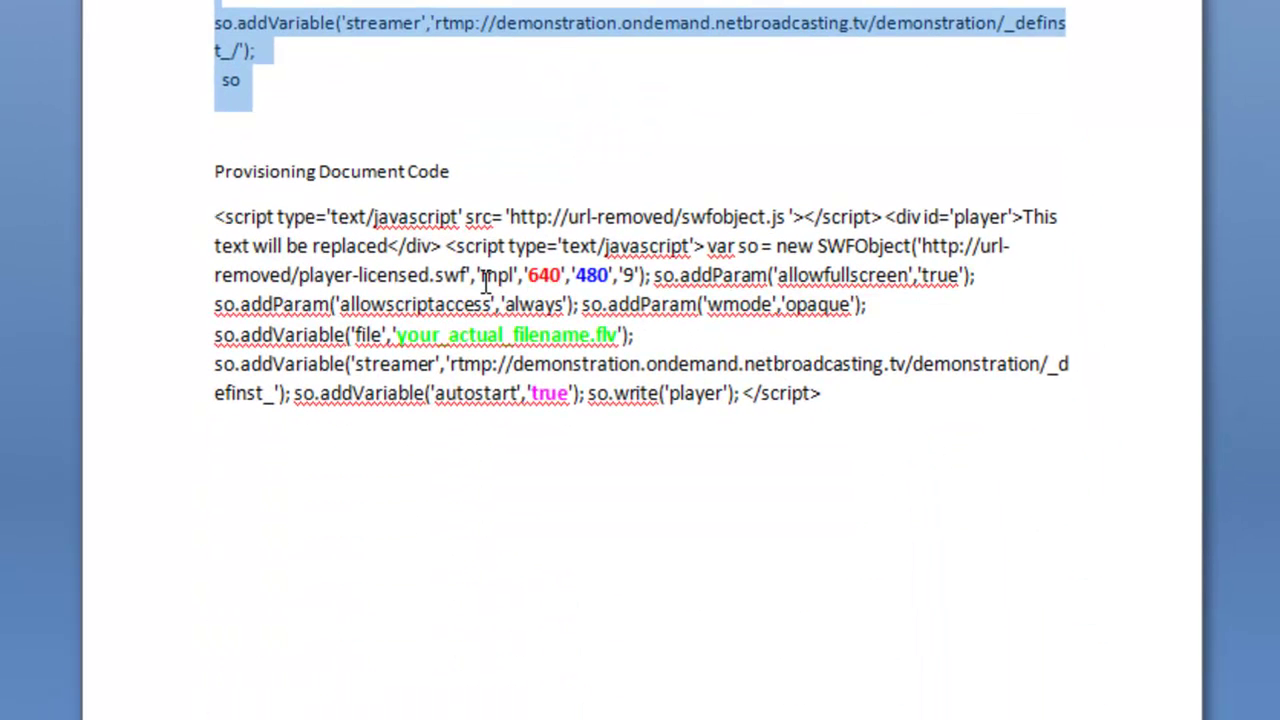
drag(478, 280, 605, 392)
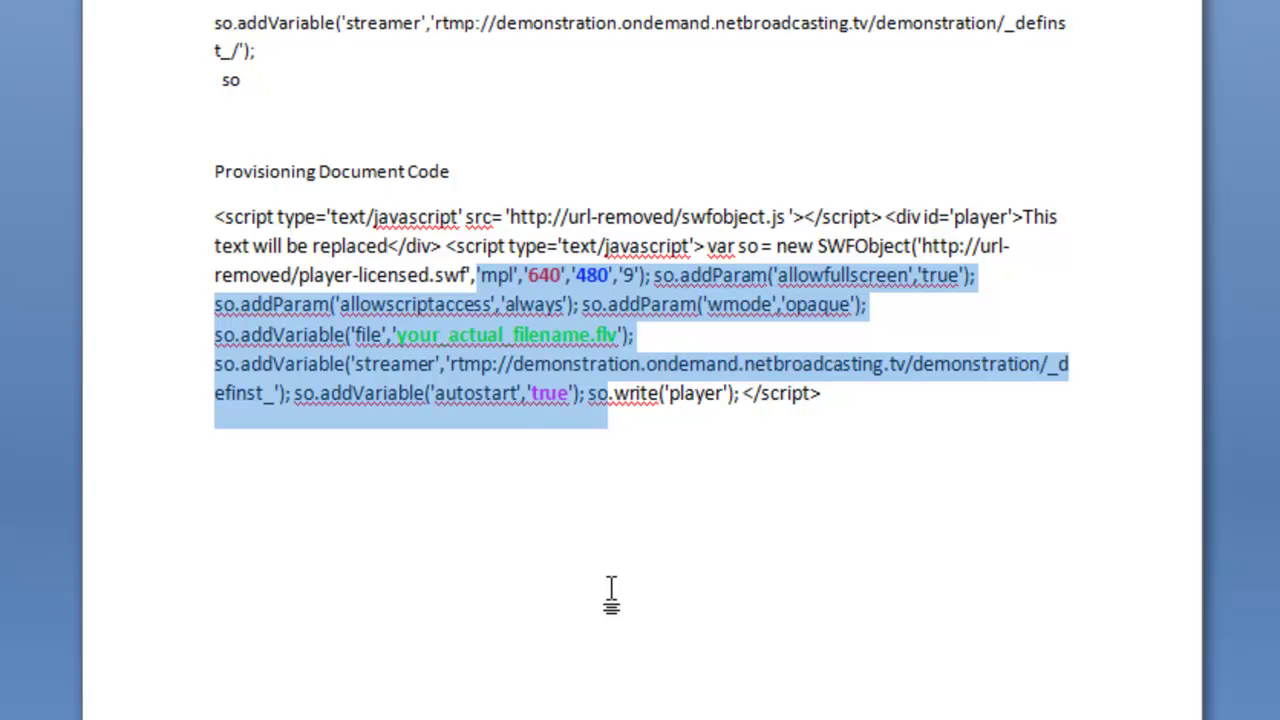
key(ctrl+v)
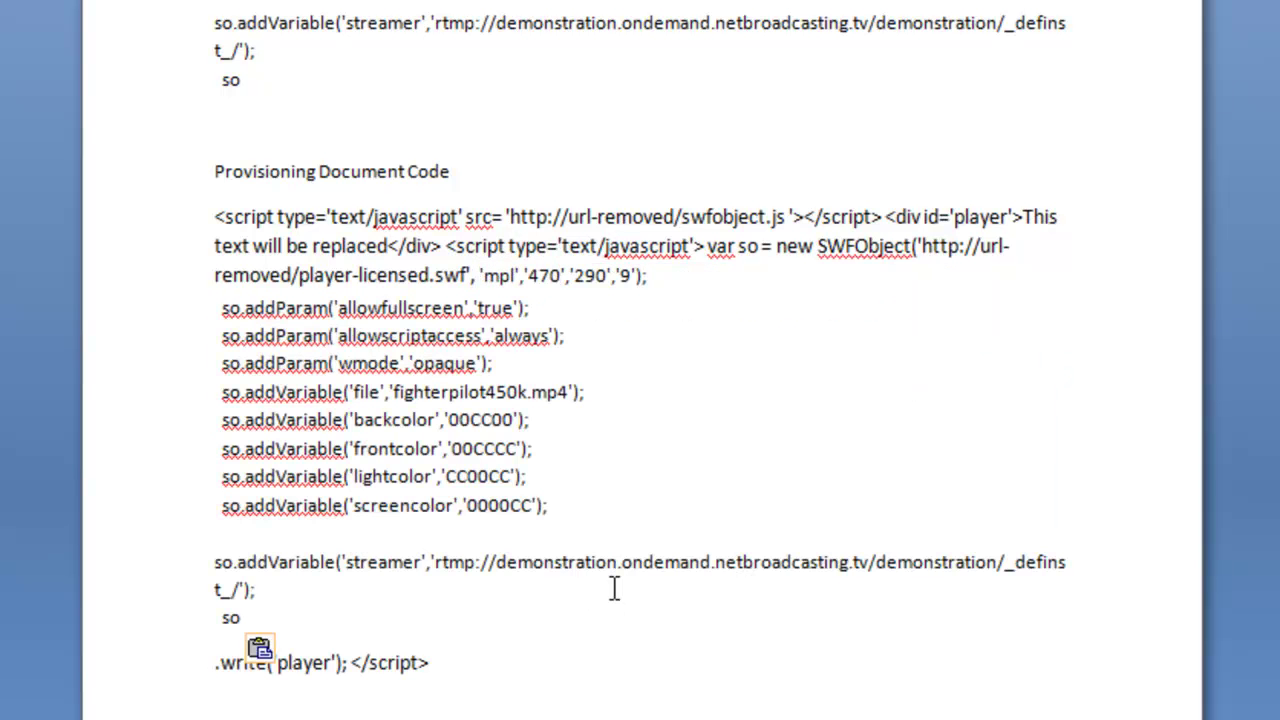
click(254, 620)
key(Delete)
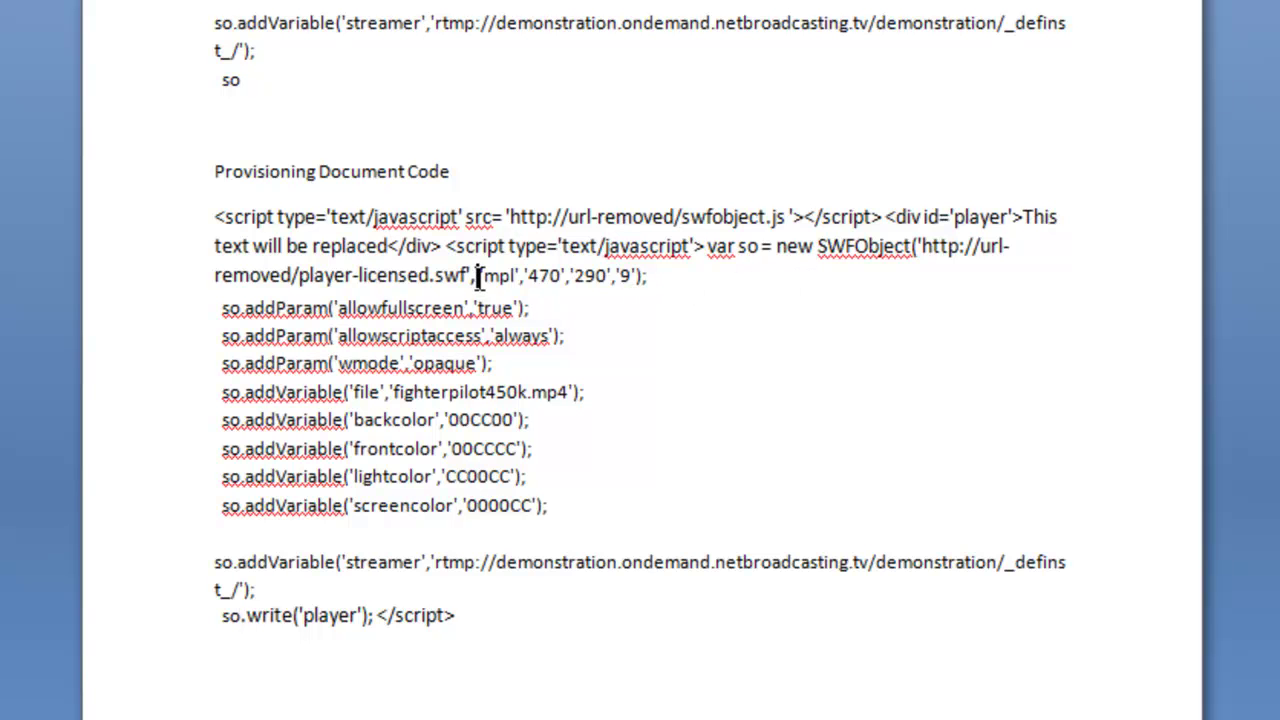
Check the merged script, including the start of the inserted code at 'mpl' and the url-removed placeholder in the swfobject.js address.
drag(477, 275, 528, 275)
key(Left)
click(632, 325)
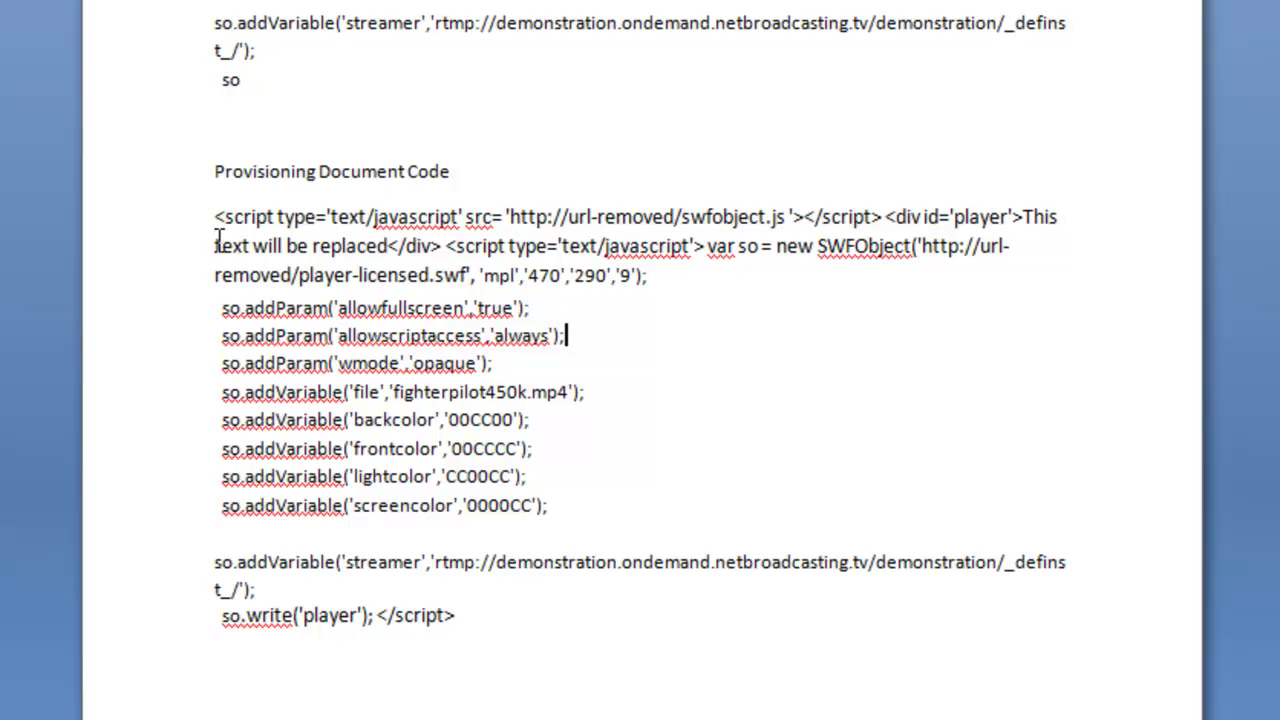
drag(212, 216, 490, 620)
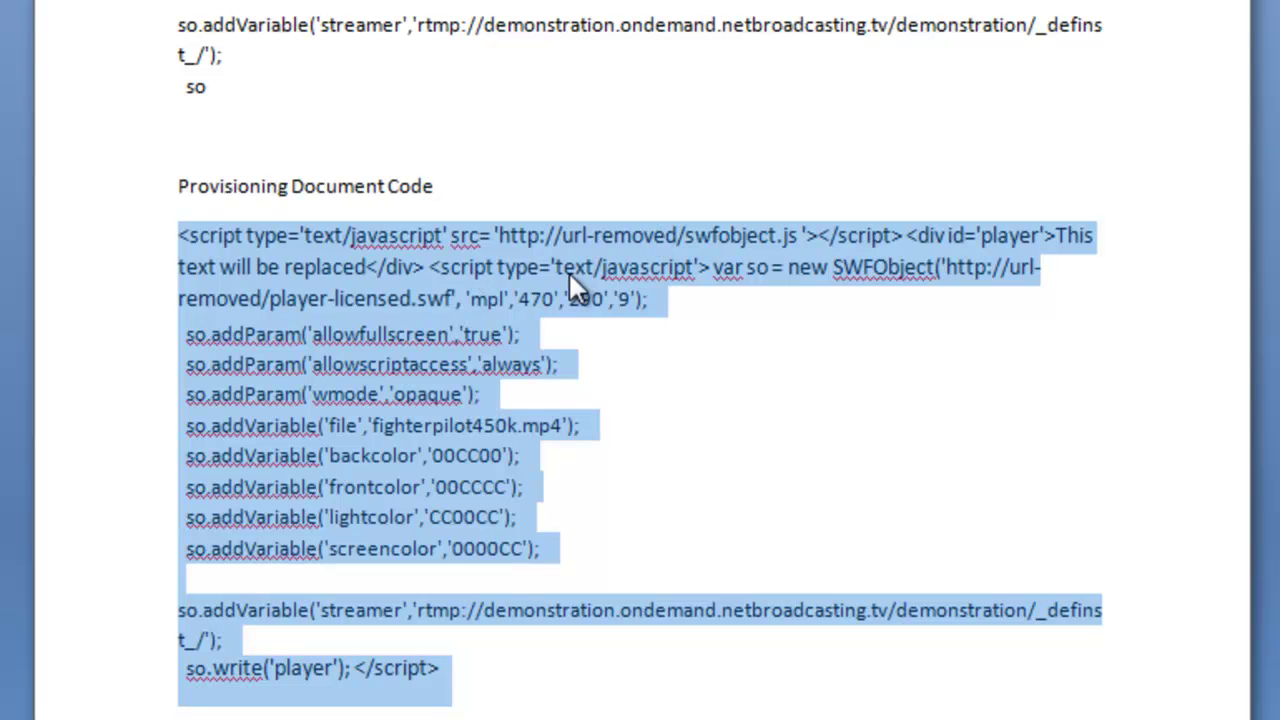
drag(562, 236, 679, 236)
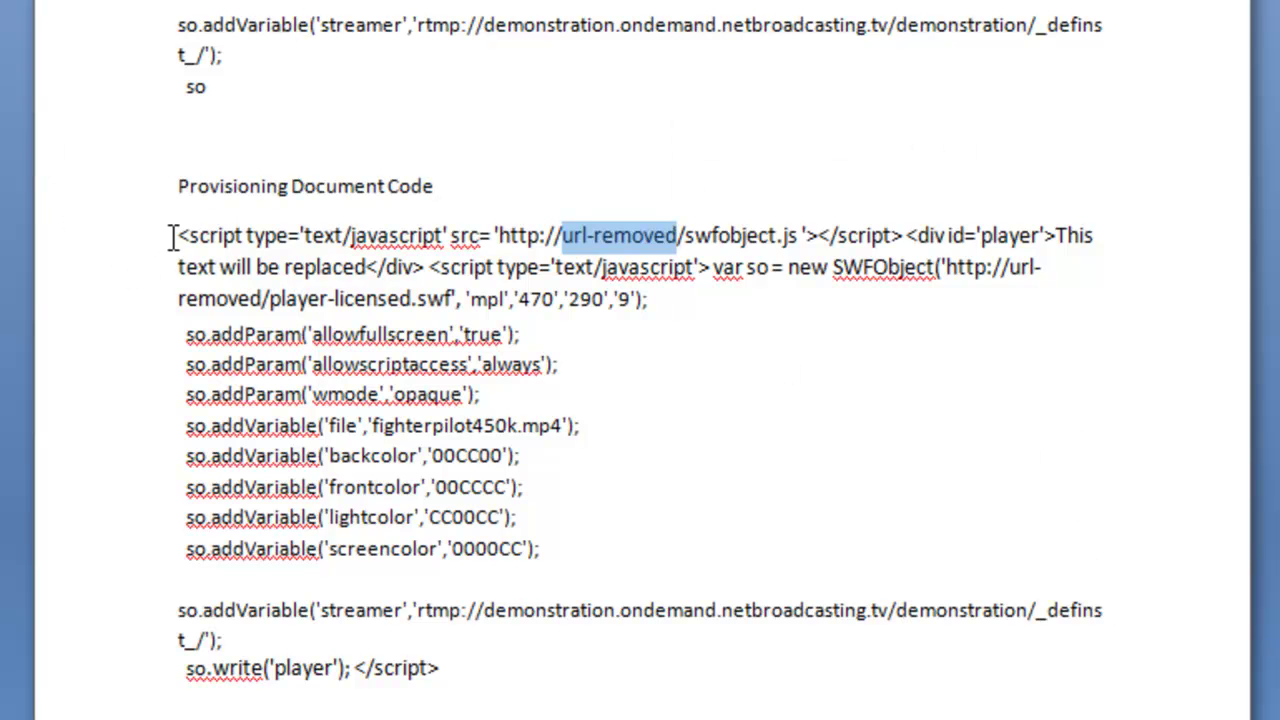
Select the entire merged script in Word and play the customized player on the test.netbroadcasting.tv/demonstration/ page in the browser.
drag(178, 236, 457, 668)
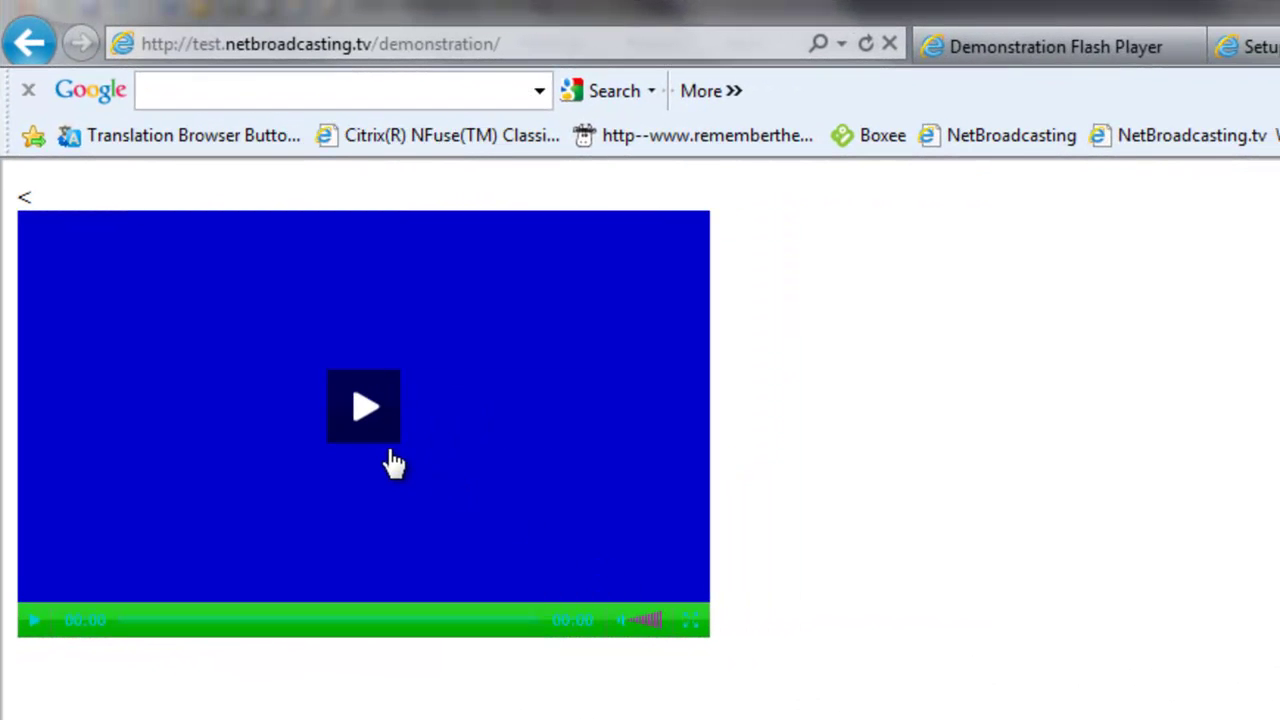
click(366, 428)
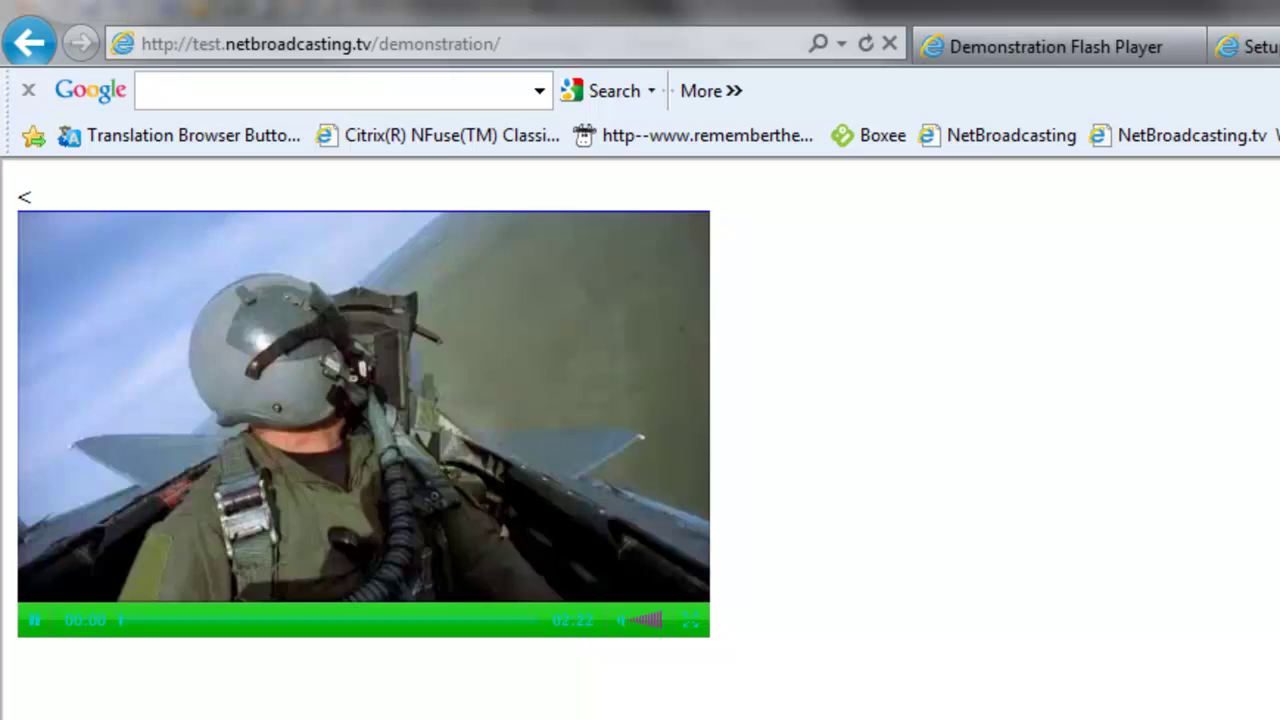